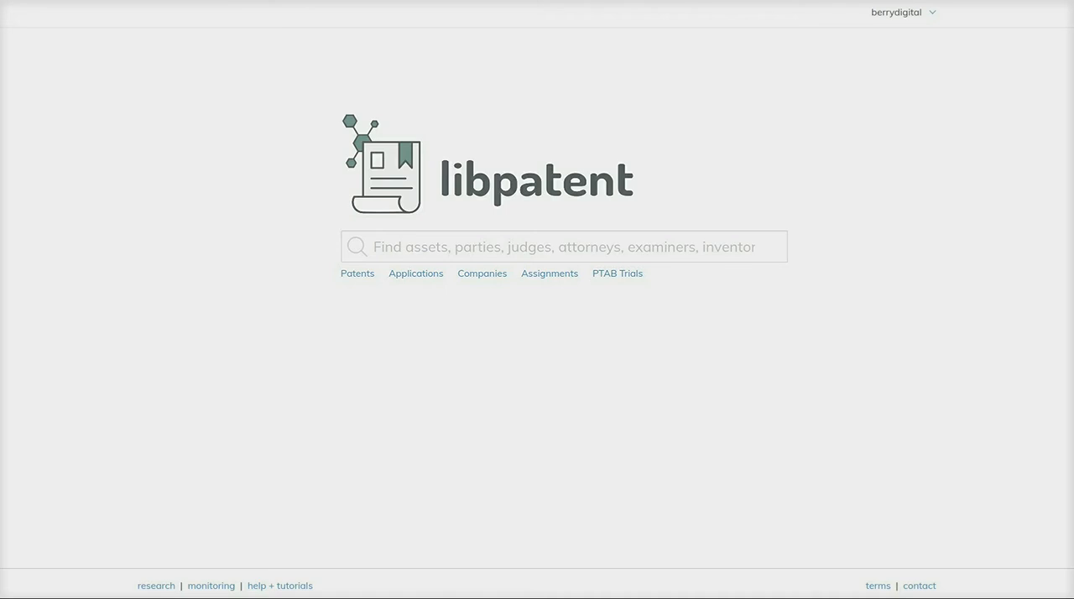
- Search the Patents category for CRISPR
{"action": "left_click", "coordinate": [483, 248]}
{"action": "type", "text": "CRISPR"}
{"action": "key", "text": "Down"}
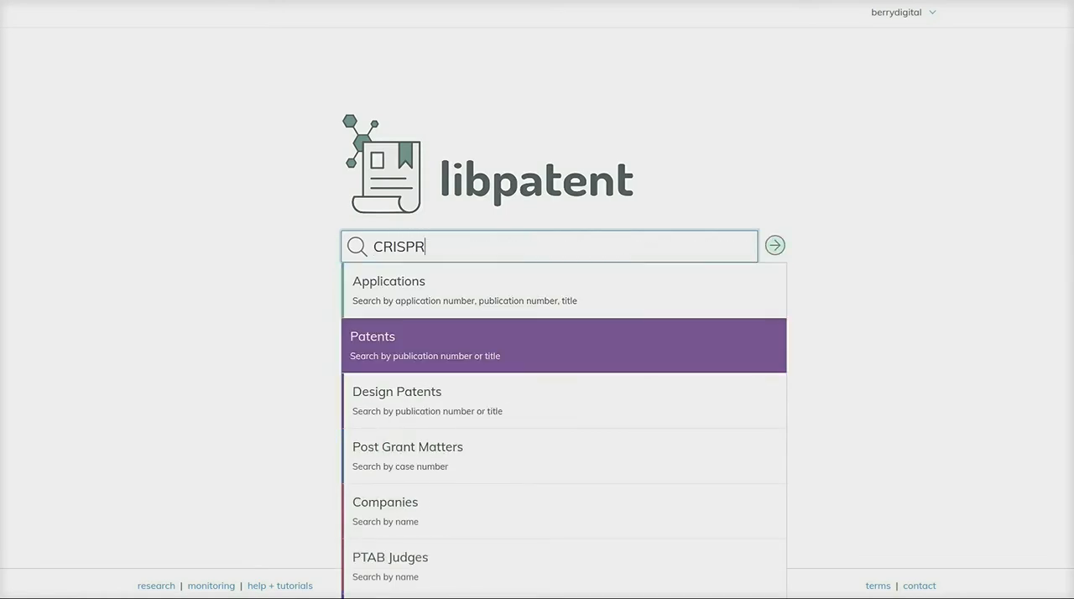
{"action": "key", "text": "Return"}
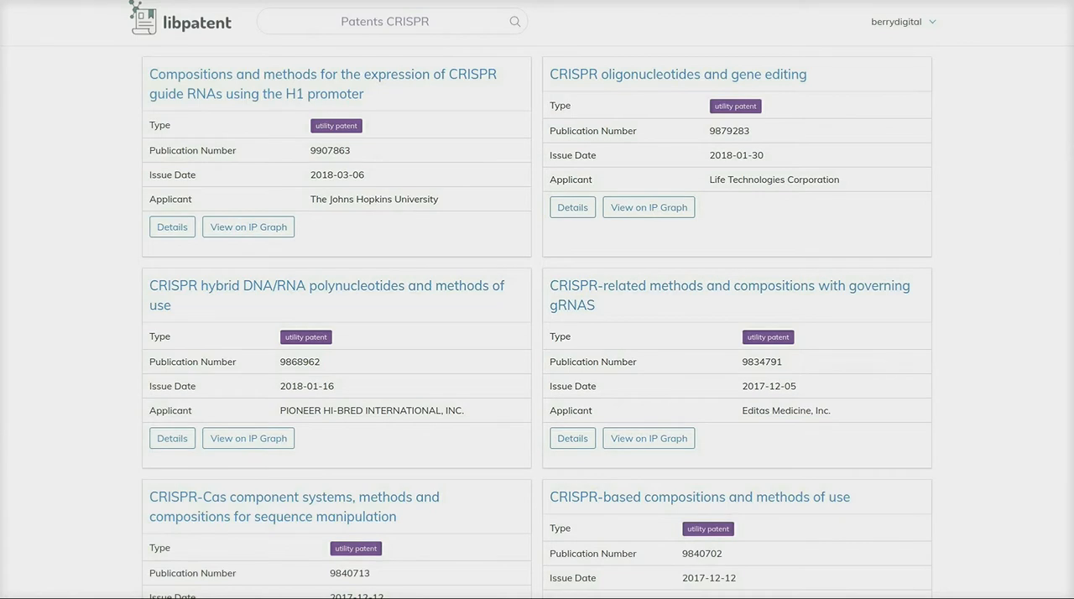
- Load two further batches of results in the CRISPR patent list
{"action": "scroll", "coordinate": [537, 299], "scroll_direction": "down", "scroll_amount": 3}
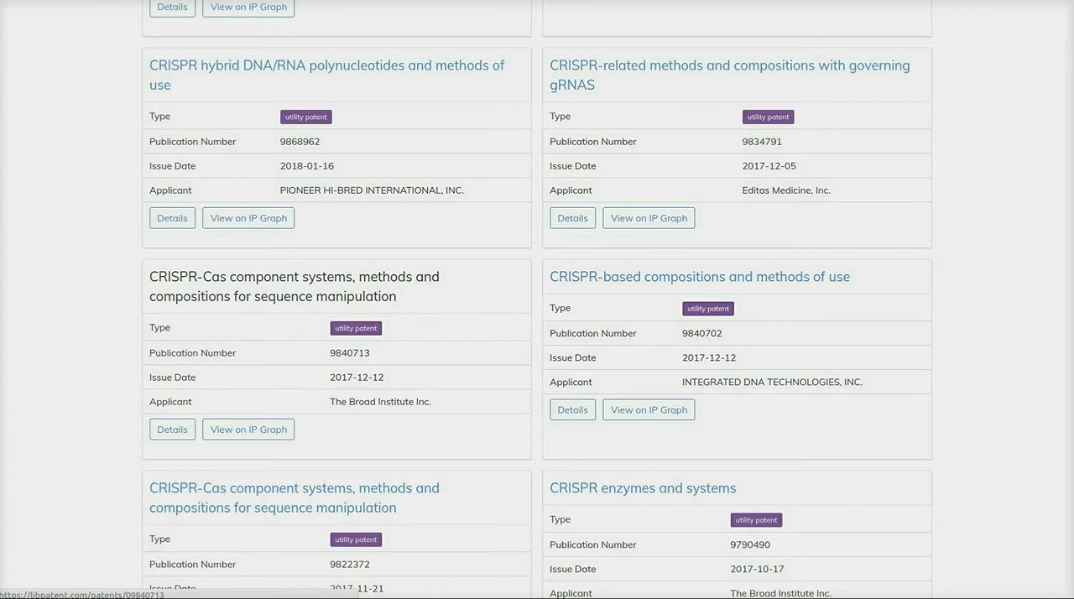
{"action": "scroll", "coordinate": [537, 299], "scroll_direction": "down", "scroll_amount": 2}
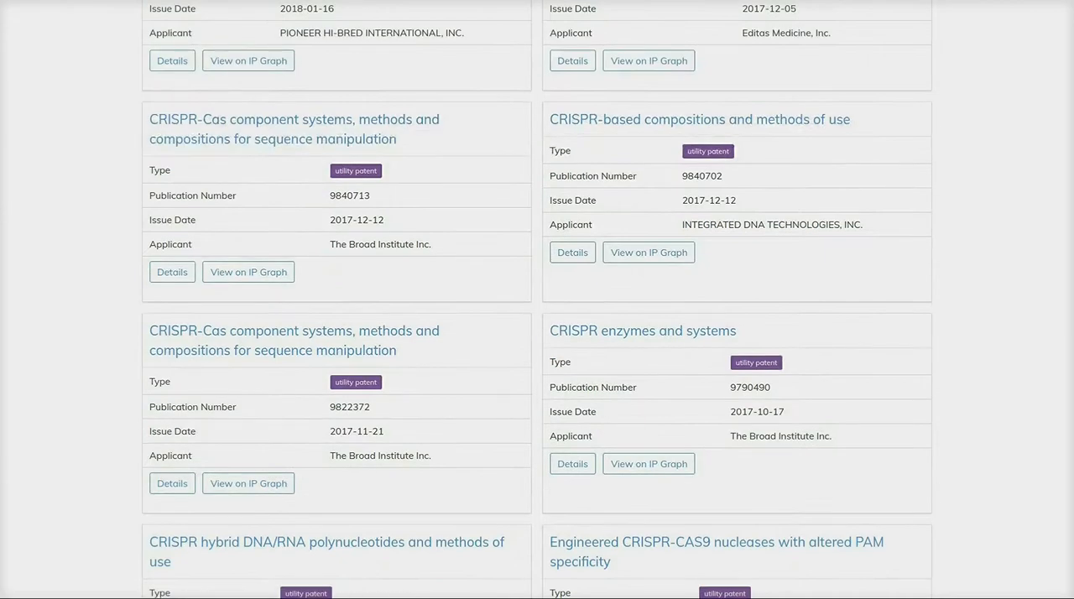
{"action": "scroll", "coordinate": [537, 300], "scroll_direction": "down", "scroll_amount": 2}
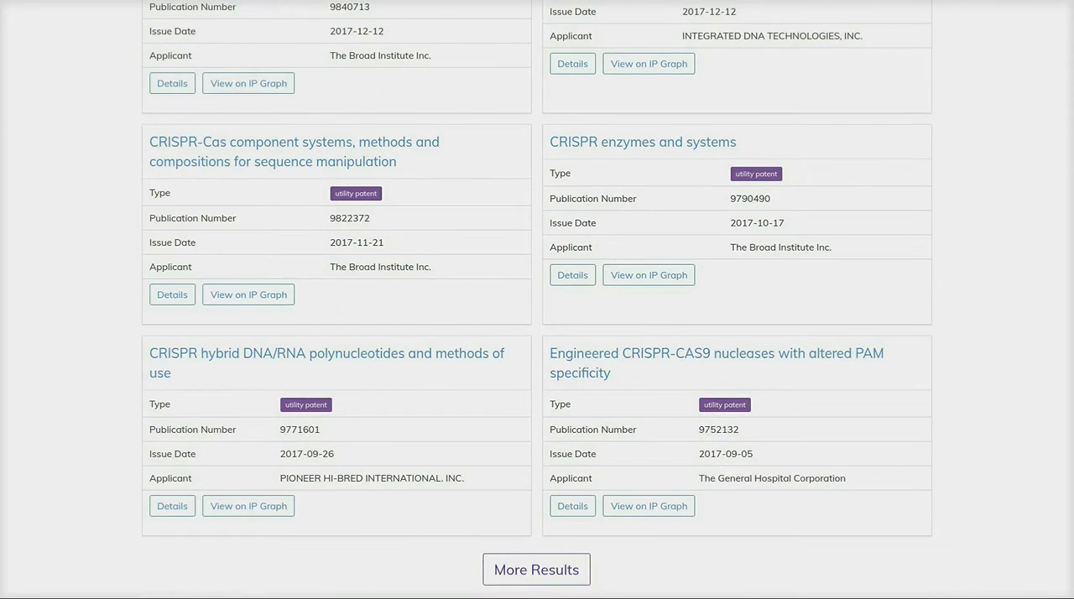
{"action": "scroll", "coordinate": [537, 502], "scroll_direction": "down", "scroll_amount": 1}
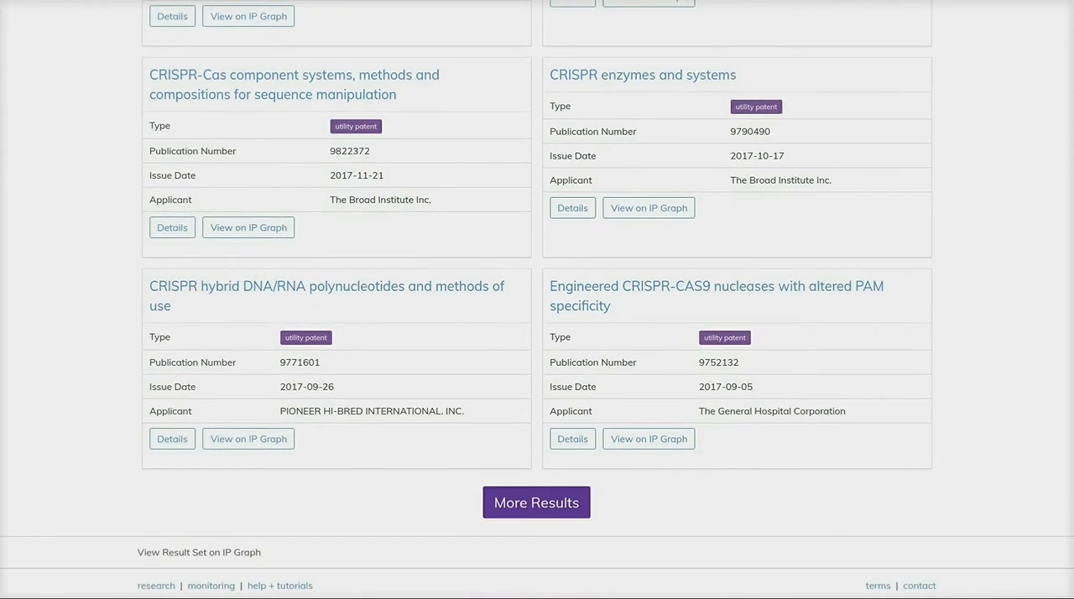
{"action": "left_click", "coordinate": [536, 502]}
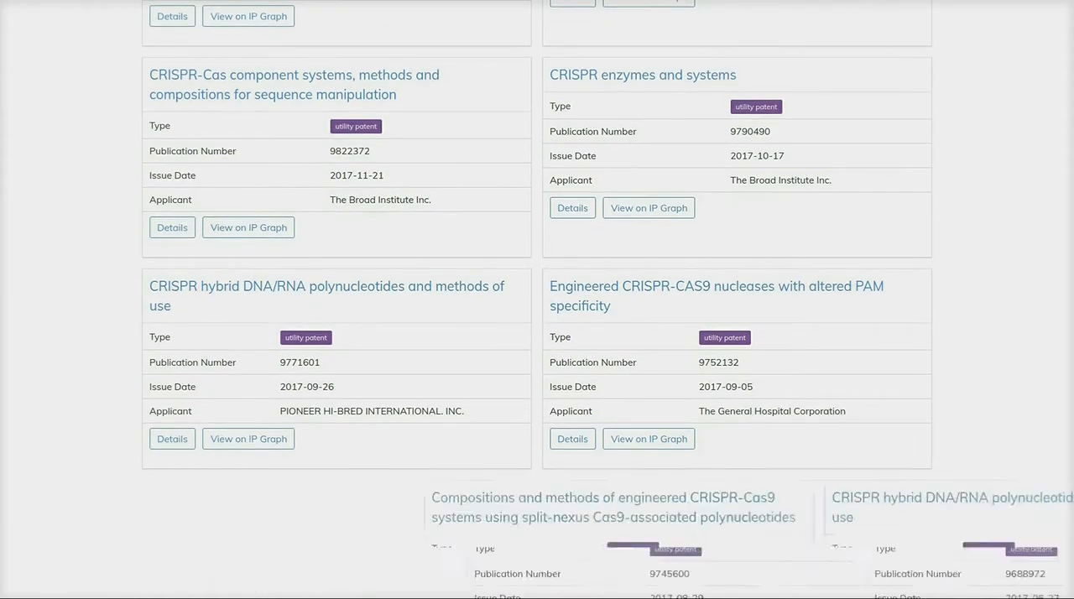
{"action": "scroll", "coordinate": [536, 502], "scroll_direction": "down", "scroll_amount": 3}
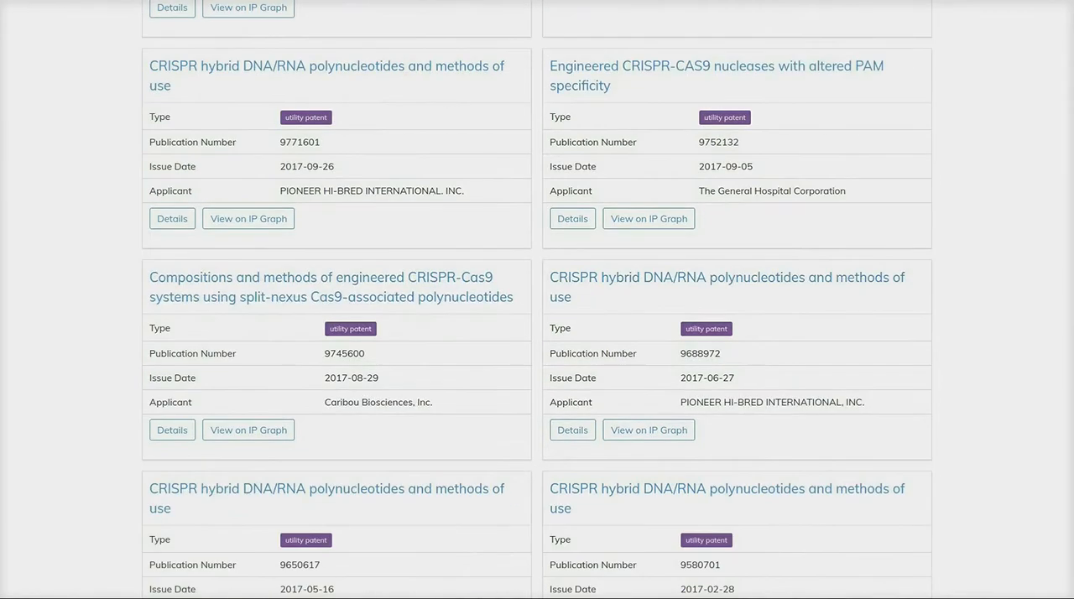
{"action": "scroll", "coordinate": [734, 371], "scroll_direction": "down", "scroll_amount": 9}
{"action": "scroll", "coordinate": [734, 372], "scroll_direction": "down", "scroll_amount": 1}
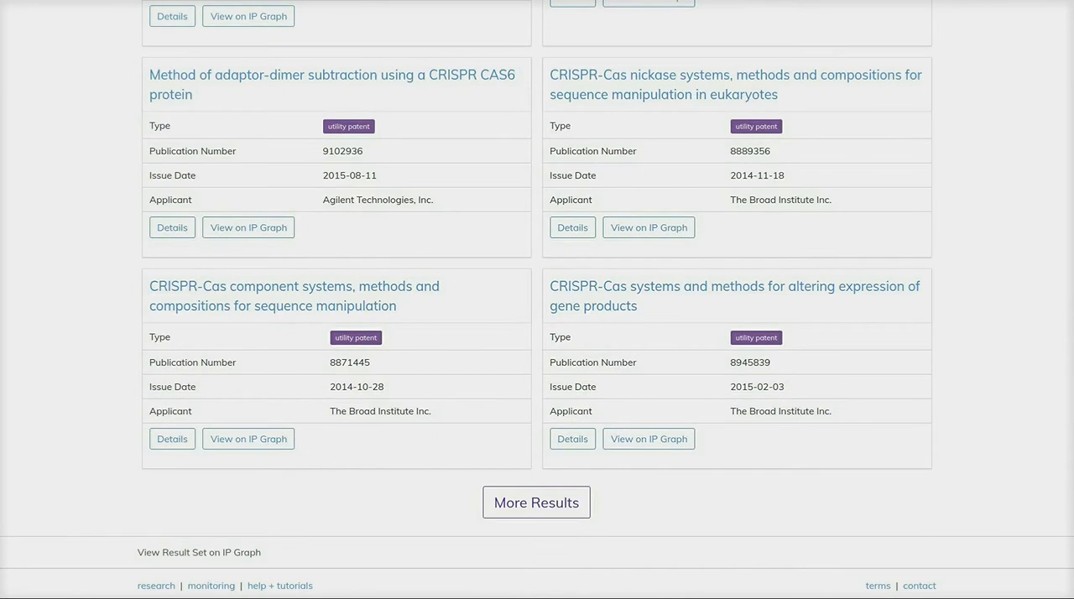
{"action": "left_click", "coordinate": [536, 502]}
- Open the complete CRISPR result set on the IP Graph
{"action": "scroll", "coordinate": [588, 382], "scroll_direction": "down", "scroll_amount": 4}
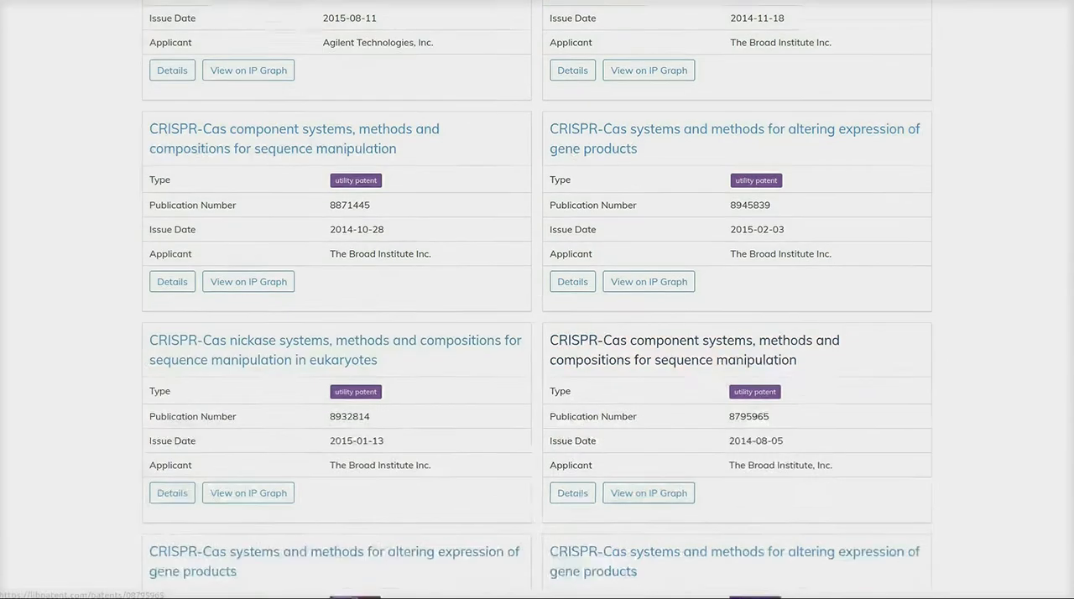
{"action": "scroll", "coordinate": [587, 382], "scroll_direction": "down", "scroll_amount": 3}
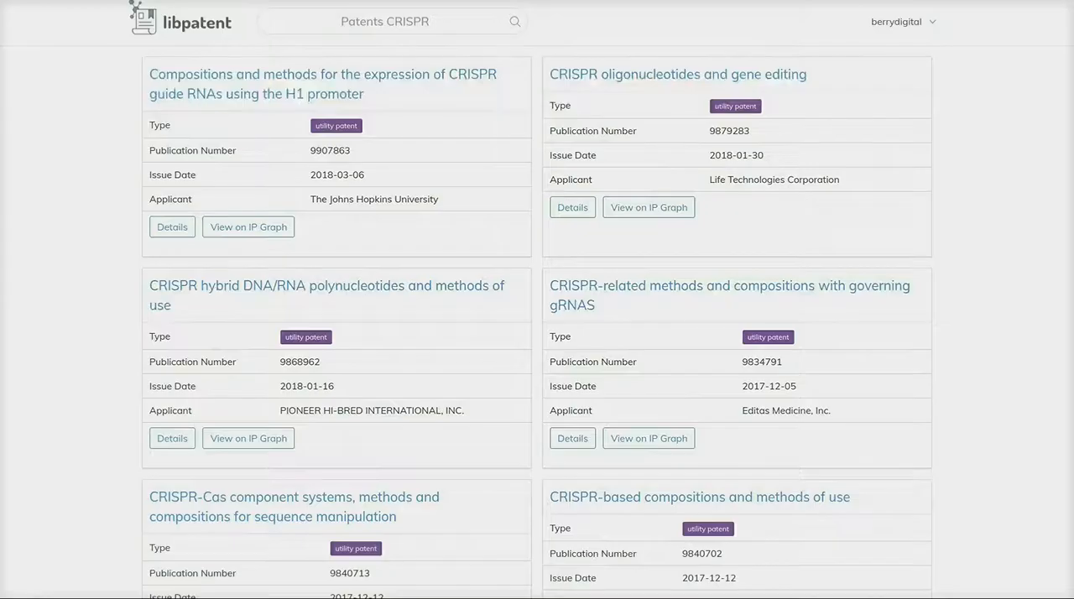
{"action": "scroll", "coordinate": [537, 335], "scroll_direction": "down", "scroll_amount": 2}
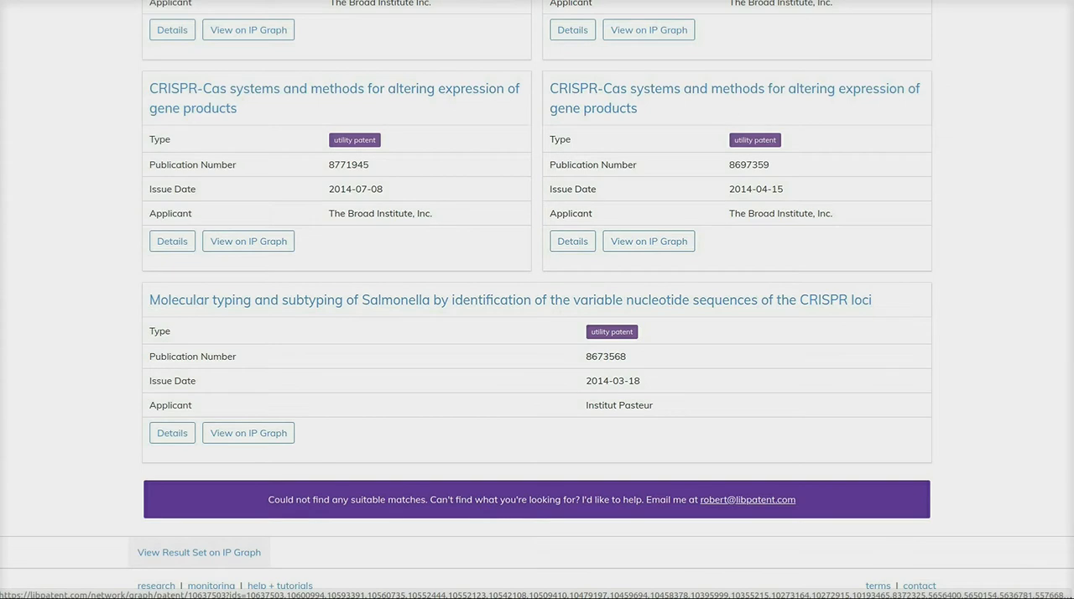
{"action": "left_click", "coordinate": [199, 552]}
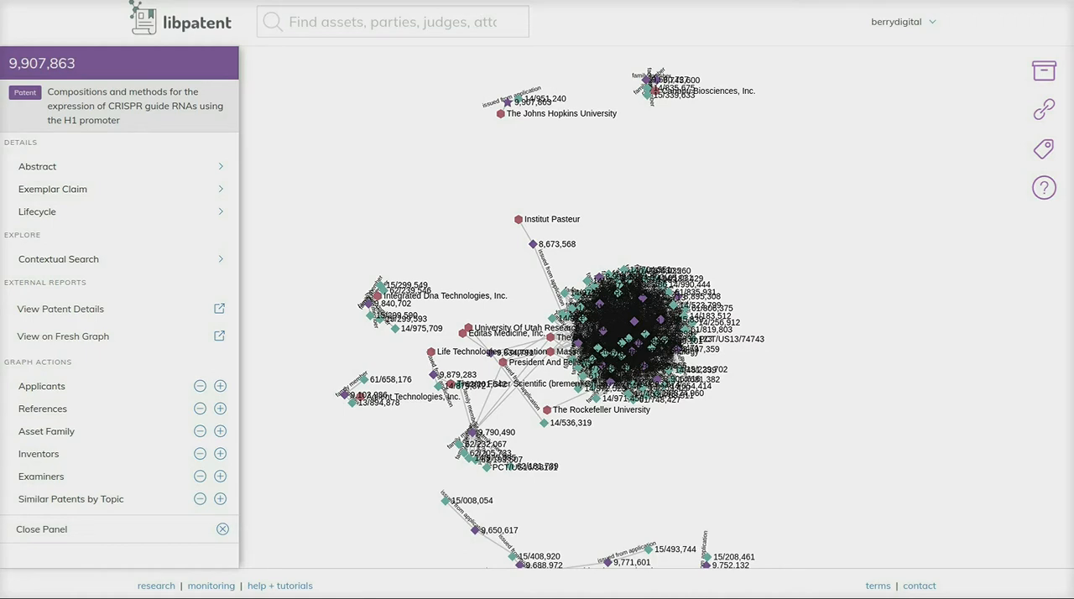
- Look over the patent clusters on the graph and hide the edge labels
{"action": "scroll", "coordinate": [637, 420], "scroll_direction": "up", "scroll_amount": 3}
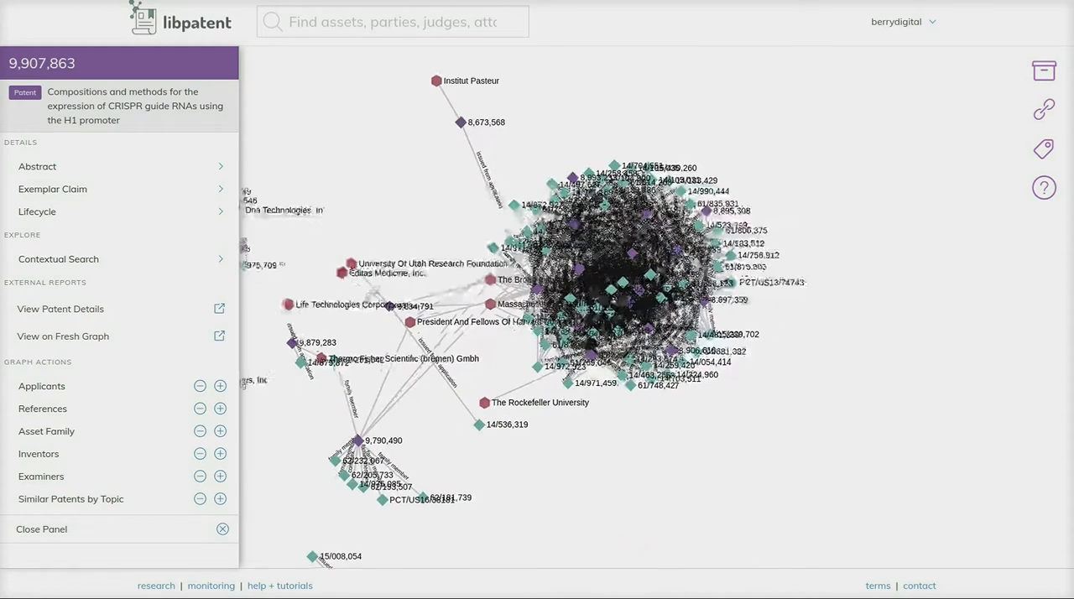
{"action": "left_click_drag", "start_coordinate": [637, 420], "coordinate": [643, 324]}
{"action": "scroll", "coordinate": [710, 502], "scroll_direction": "down", "scroll_amount": 4}
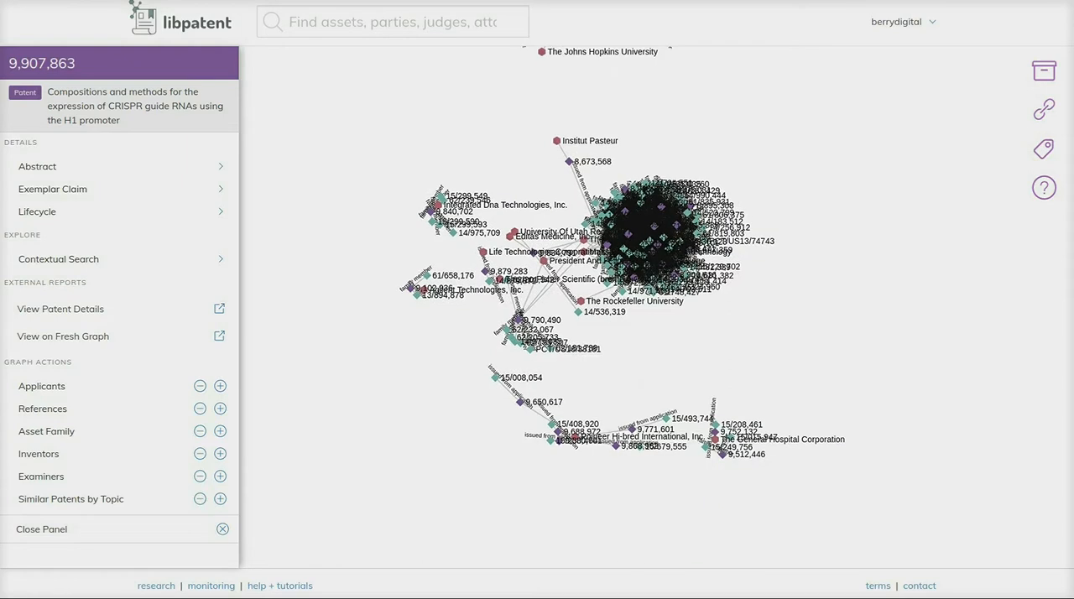
{"action": "left_click_drag", "start_coordinate": [567, 294], "coordinate": [564, 401]}
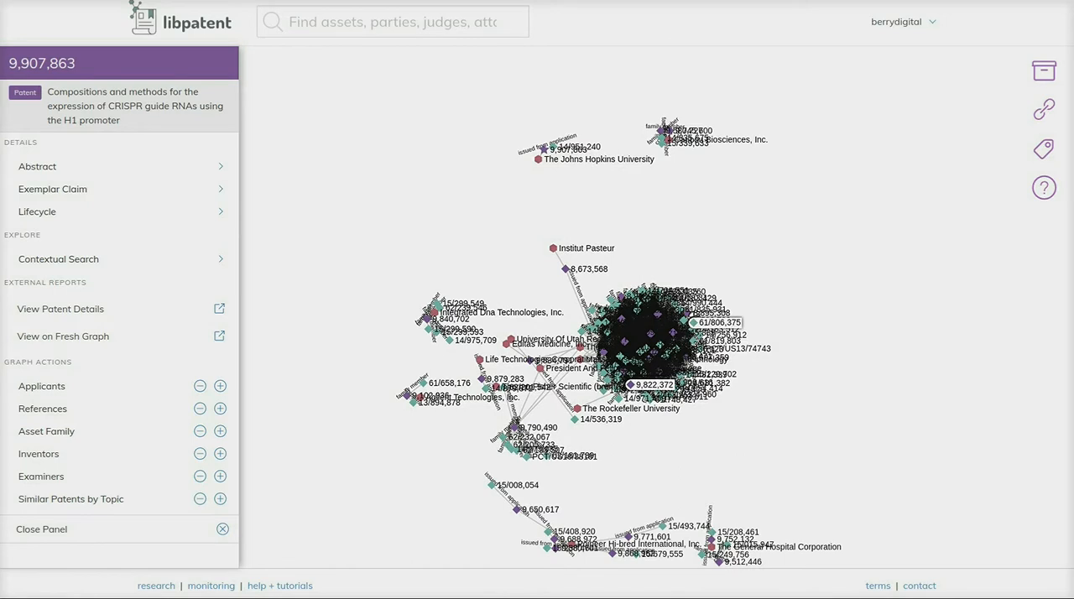
{"action": "scroll", "coordinate": [639, 367], "scroll_direction": "up", "scroll_amount": 5}
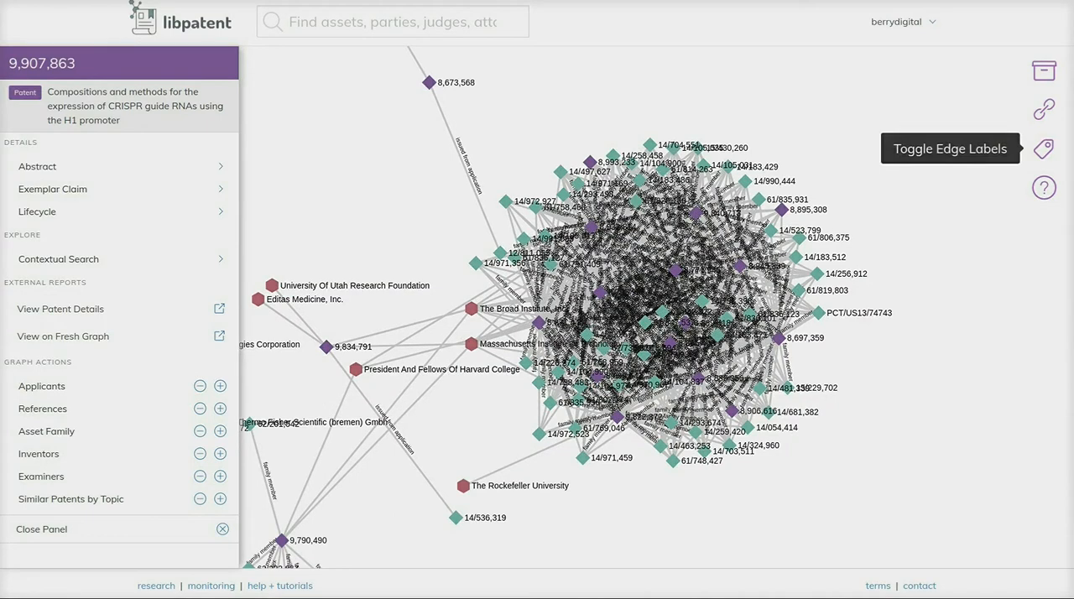
{"action": "left_click", "coordinate": [1043, 148]}
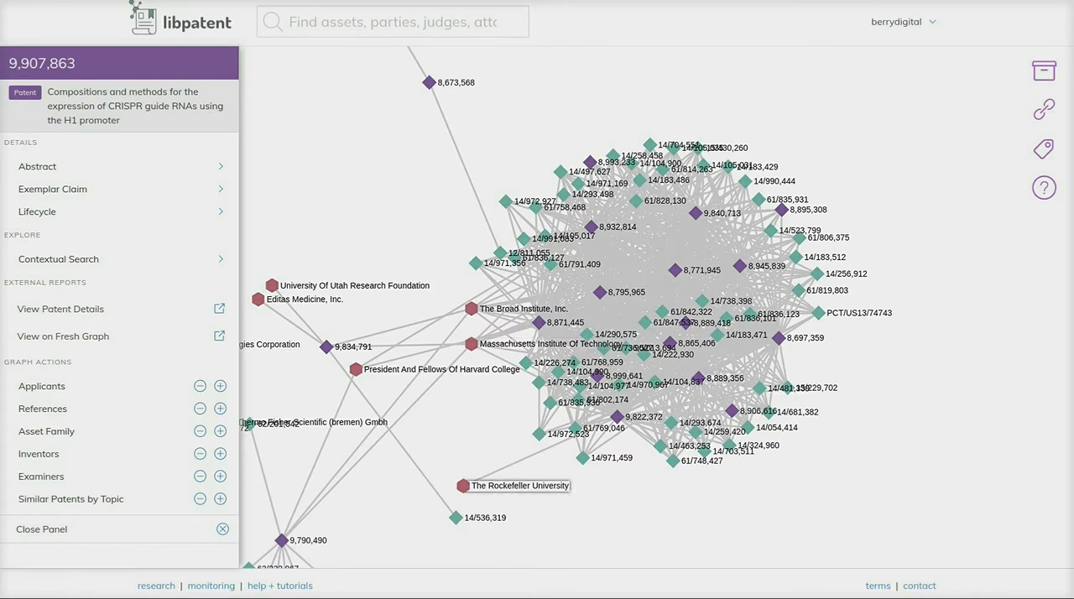
- Select patent 8,795,965 inside the dense cluster and view it on a fresh graph
{"action": "left_click_drag", "start_coordinate": [486, 453], "coordinate": [480, 540]}
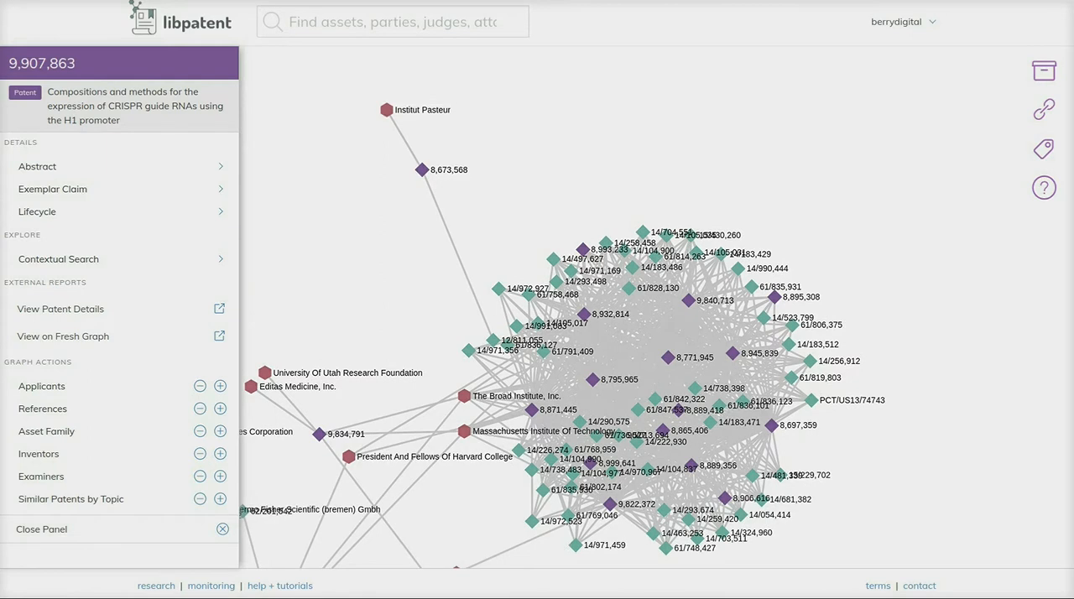
{"action": "left_click_drag", "start_coordinate": [378, 260], "coordinate": [428, 137]}
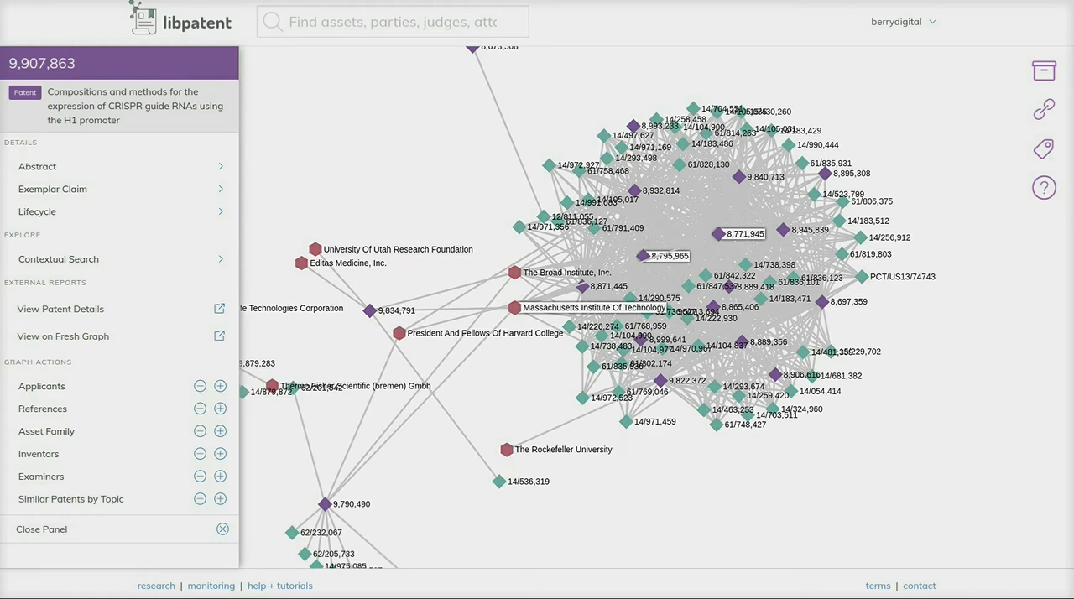
{"action": "left_click", "coordinate": [643, 255]}
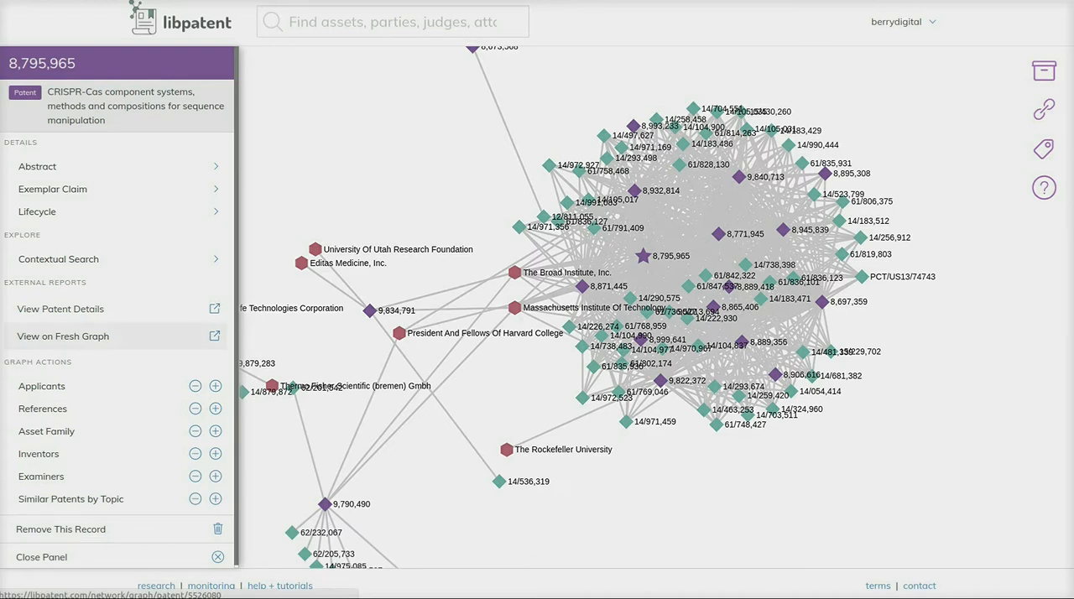
{"action": "left_click", "coordinate": [63, 335]}
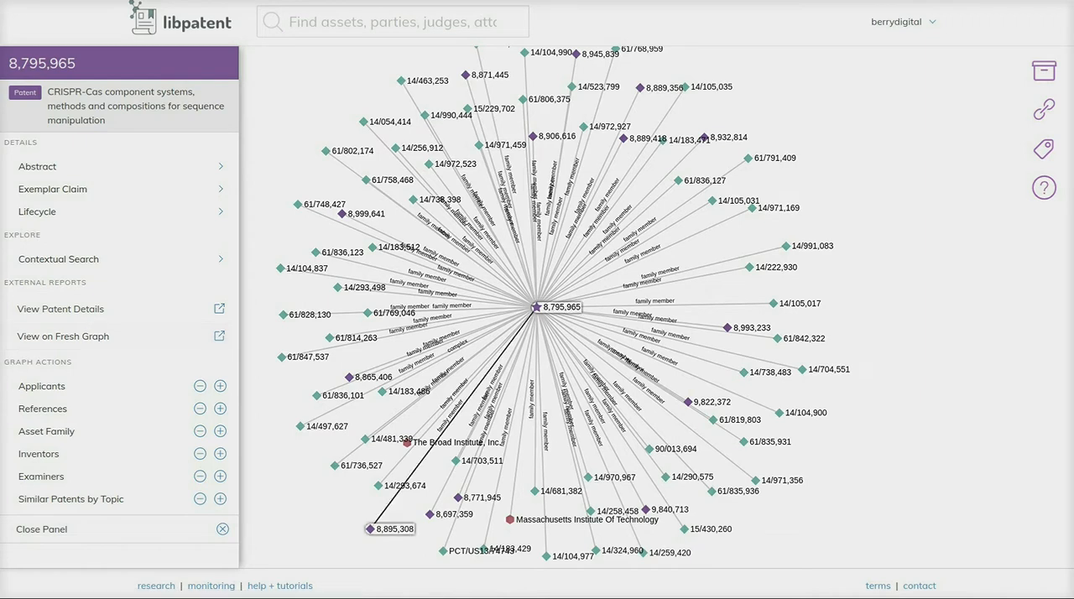
- Select application 14/971,459 in the family graph of patent 8,795,965 and display its abstract
{"action": "left_click_drag", "start_coordinate": [527, 444], "coordinate": [544, 519]}
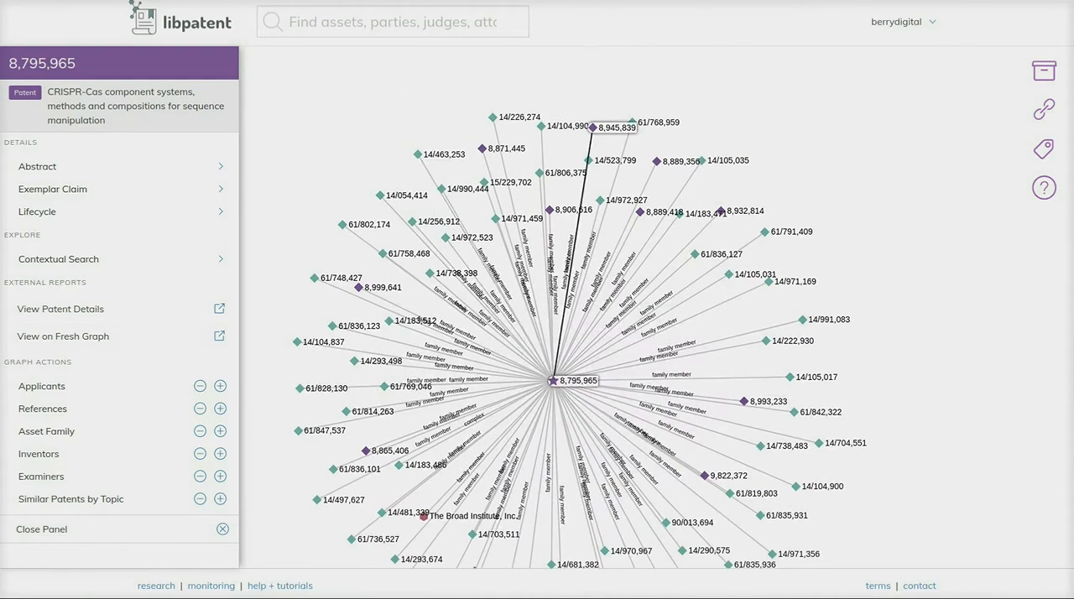
{"action": "scroll", "coordinate": [500, 363], "scroll_direction": "up", "scroll_amount": 3}
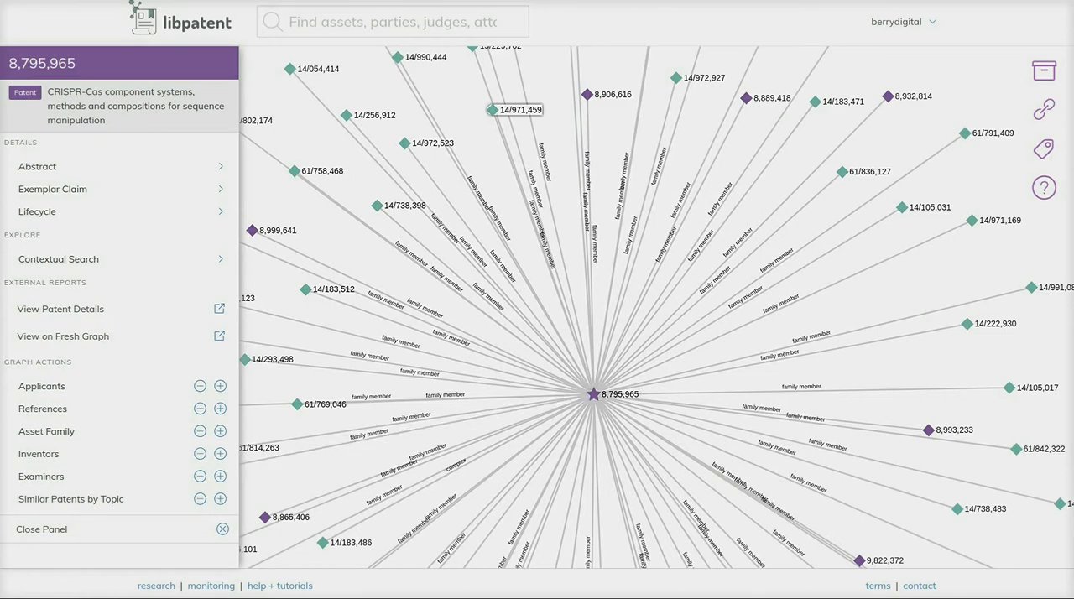
{"action": "left_click", "coordinate": [492, 110]}
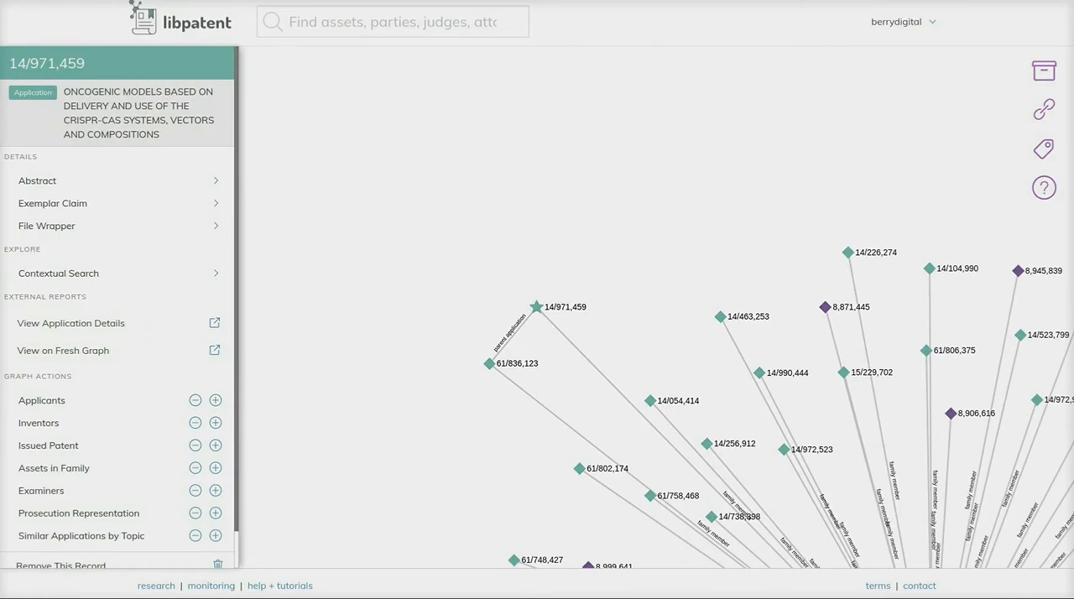
{"action": "left_click", "coordinate": [38, 180]}
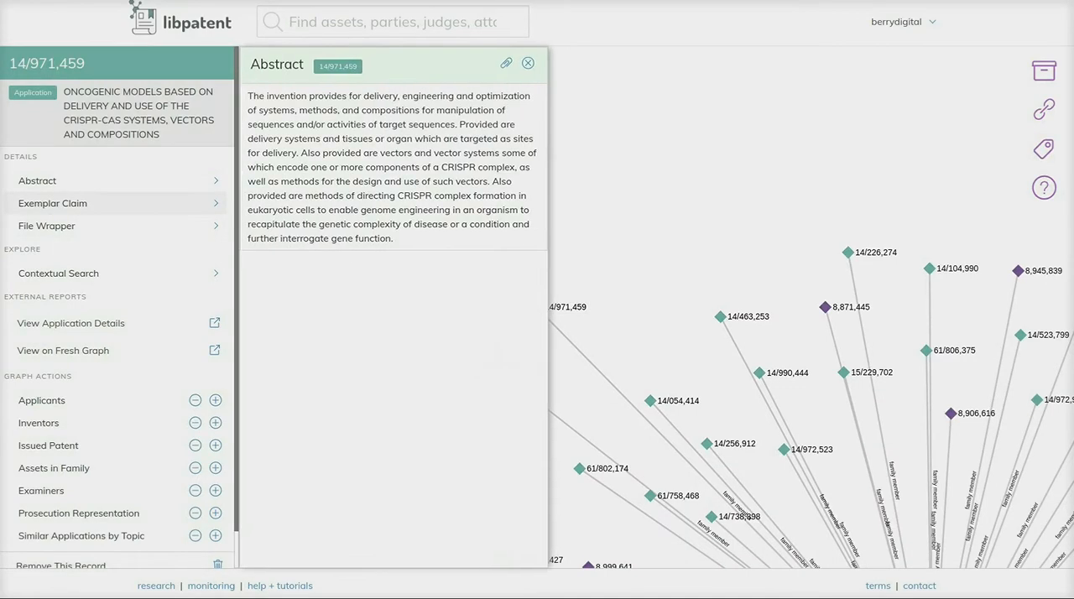
- Read through the exemplar claim of application 14/971,459
{"action": "left_click", "coordinate": [52, 203]}
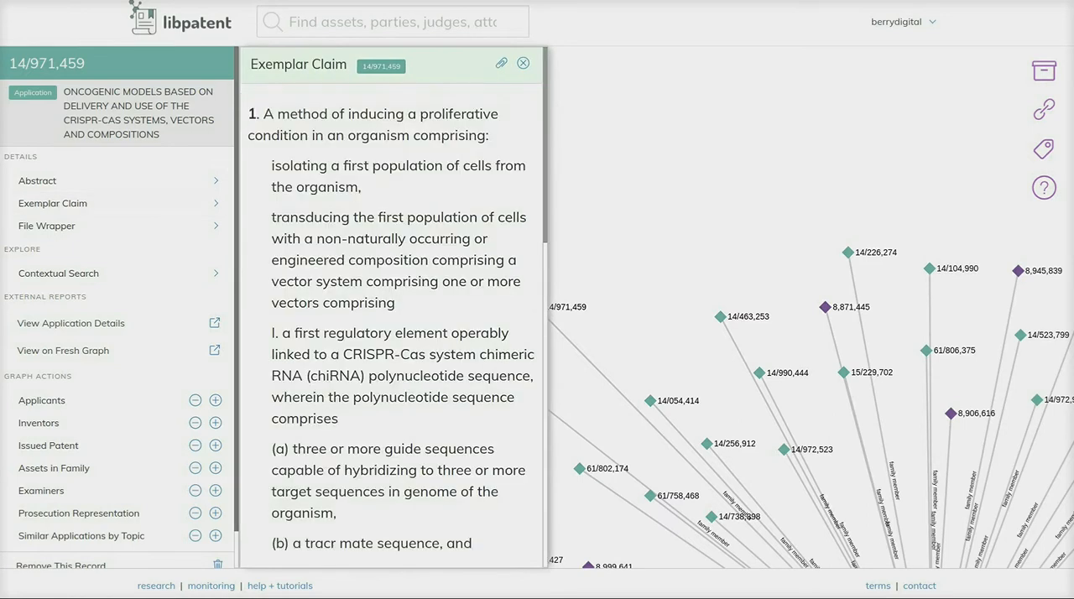
{"action": "scroll", "coordinate": [394, 307], "scroll_direction": "down", "scroll_amount": 4}
{"action": "scroll", "coordinate": [394, 307], "scroll_direction": "down", "scroll_amount": 3}
- Inspect a 2016 entry in the file wrapper calendar of application 14/971,459 and close the detail panels
{"action": "left_click", "coordinate": [47, 225]}
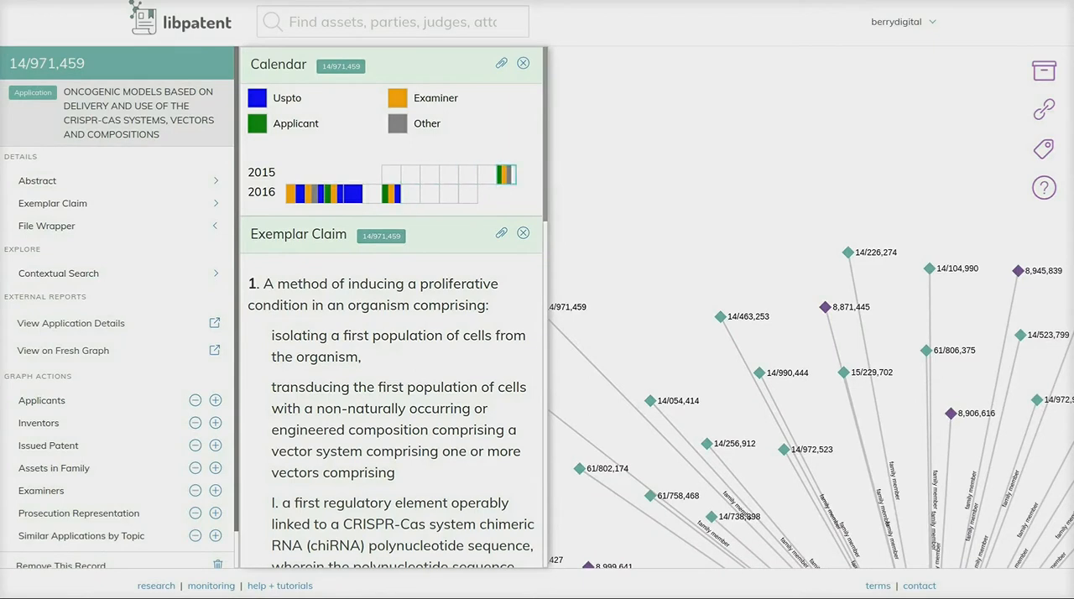
{"action": "left_click", "coordinate": [354, 194]}
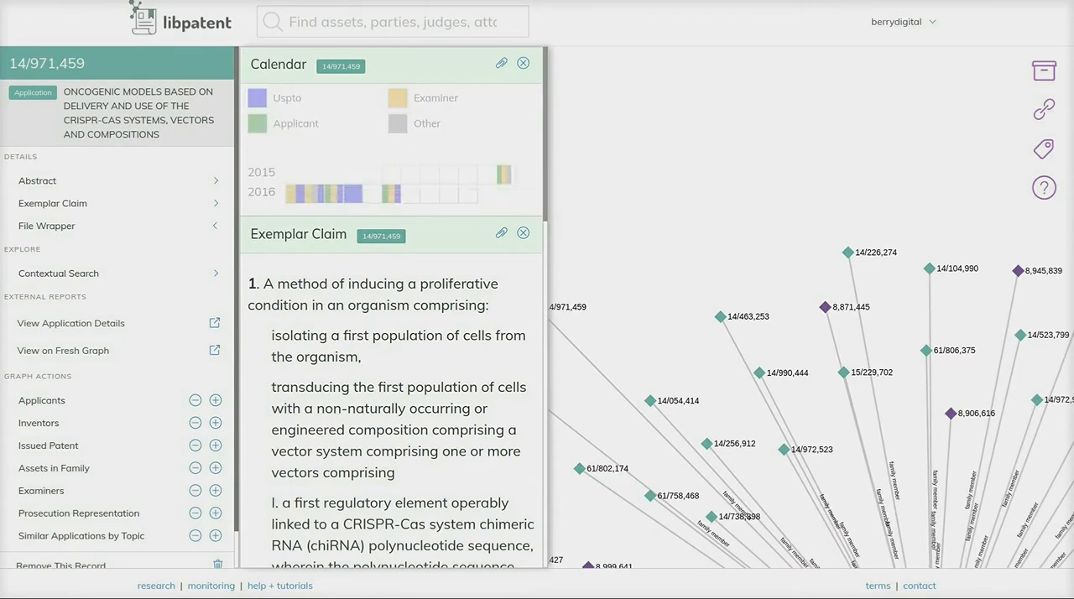
{"action": "left_click", "coordinate": [272, 214]}
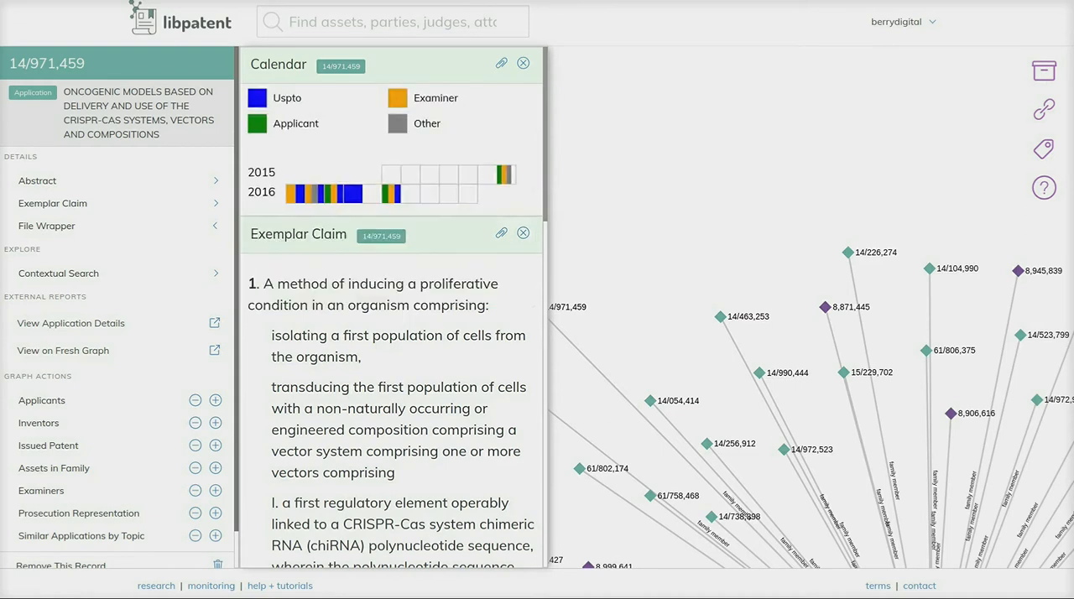
{"action": "left_click", "coordinate": [523, 63]}
{"action": "left_click", "coordinate": [523, 62]}
{"action": "left_click", "coordinate": [523, 63]}
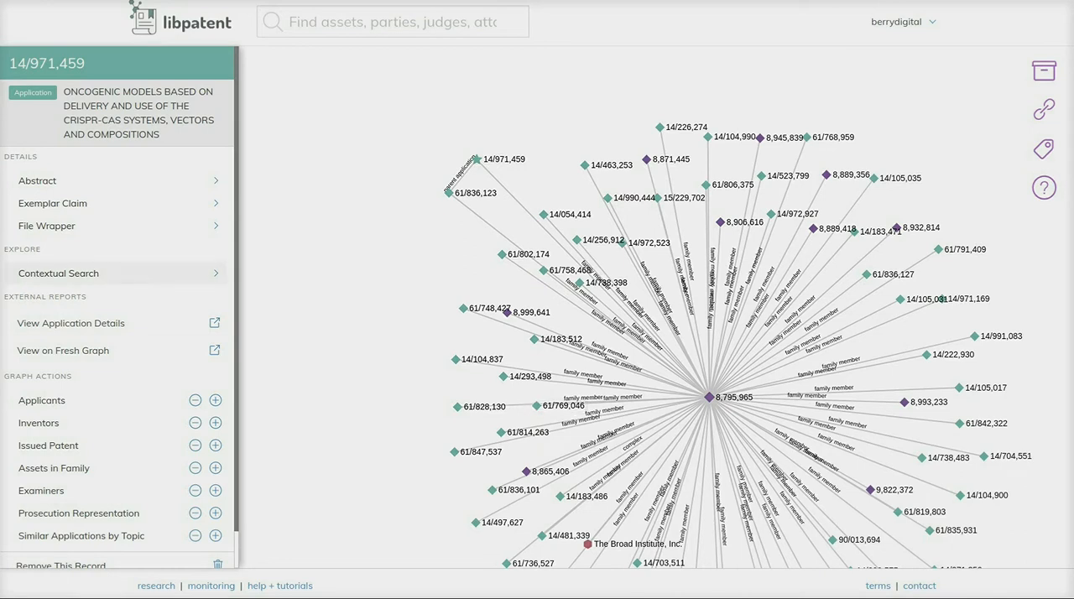
- Run a contextual search for "human" within the application family of 14/971,459
{"action": "left_click", "coordinate": [118, 274]}
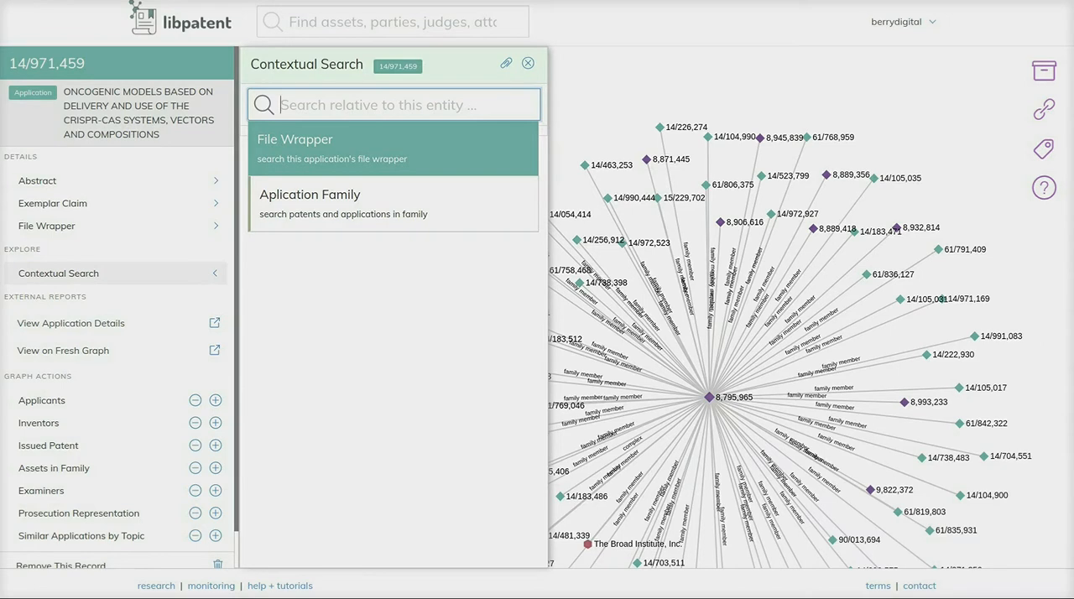
{"action": "type", "text": "human"}
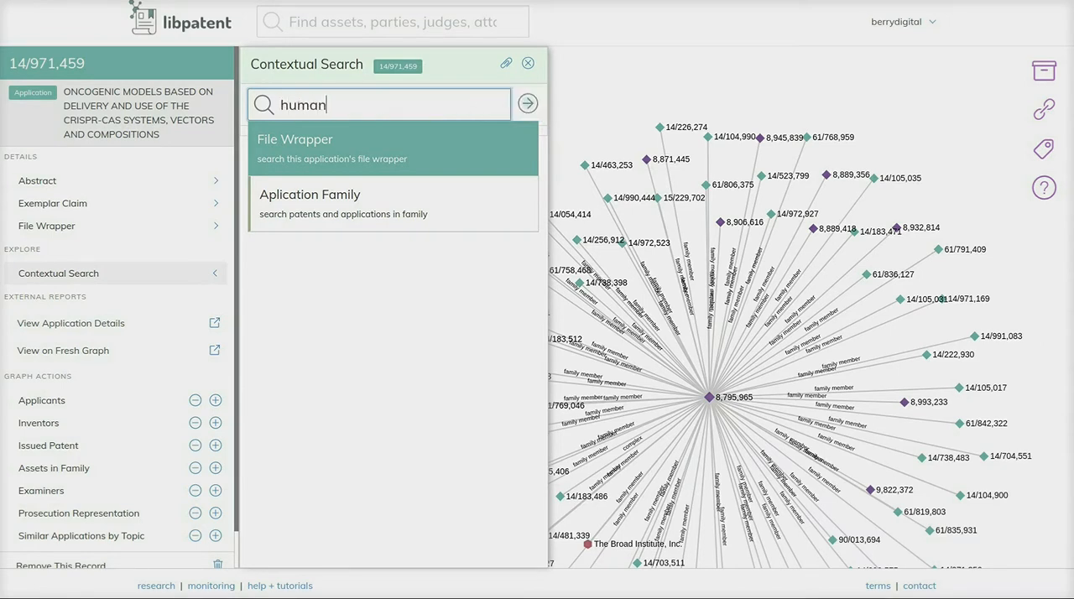
{"action": "key", "text": "Down"}
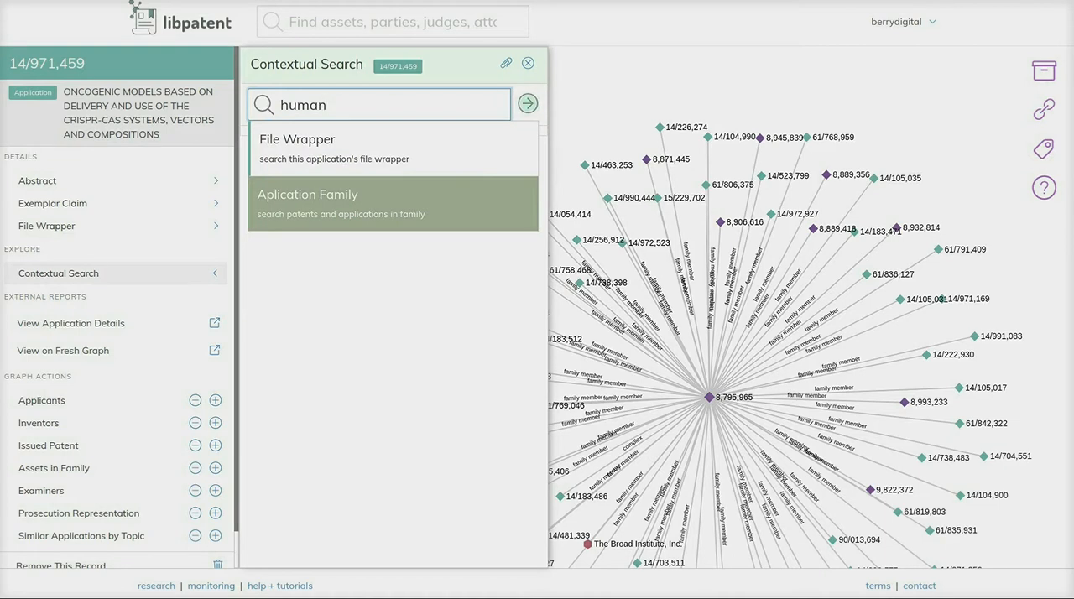
{"action": "key", "text": "Return"}
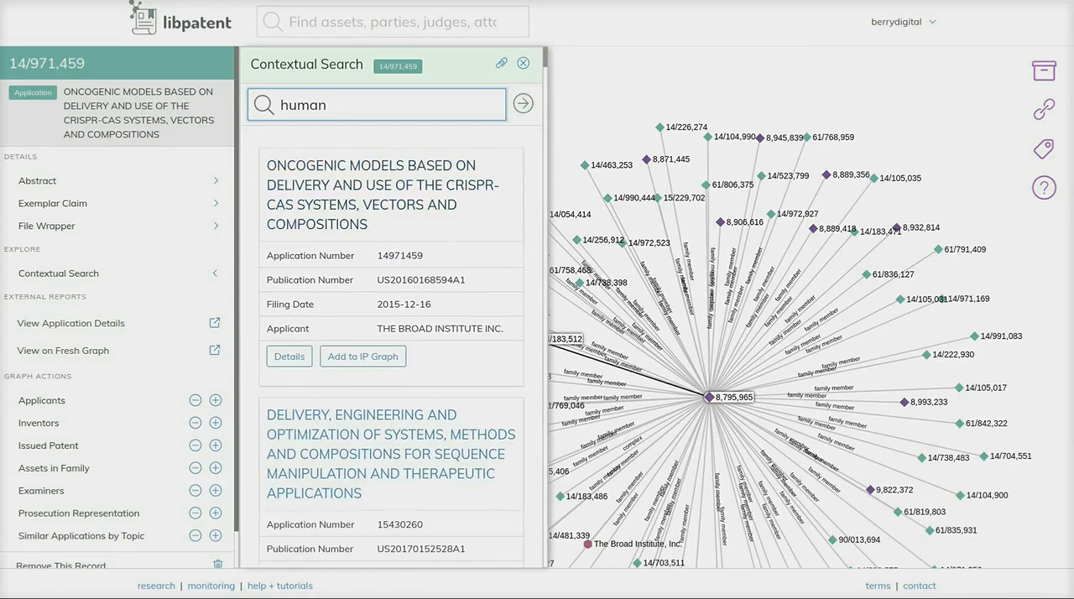
- Add application 14/105,017 from the "human" search results to the IP graph and close the contextual search
{"action": "scroll", "coordinate": [392, 335], "scroll_direction": "down", "scroll_amount": 2}
{"action": "scroll", "coordinate": [392, 335], "scroll_direction": "down", "scroll_amount": 4}
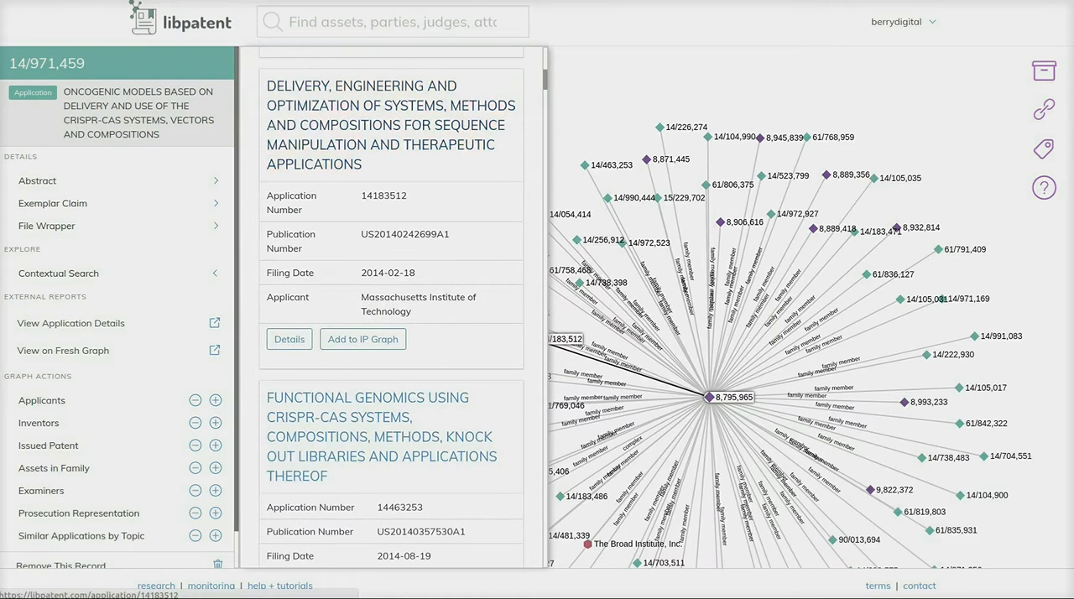
{"action": "scroll", "coordinate": [392, 336], "scroll_direction": "down", "scroll_amount": 15}
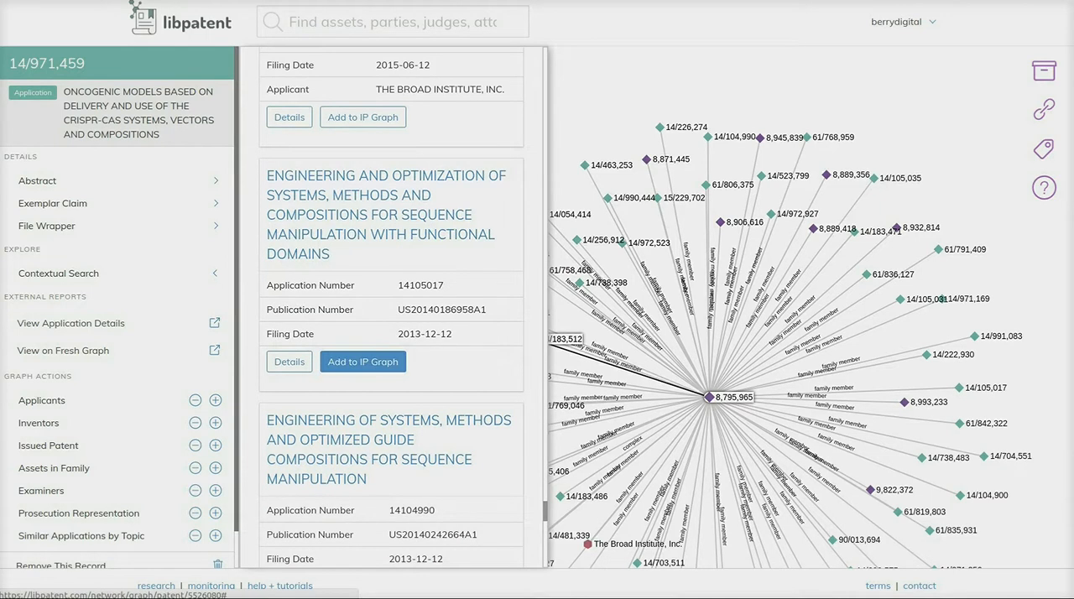
{"action": "left_click", "coordinate": [362, 361]}
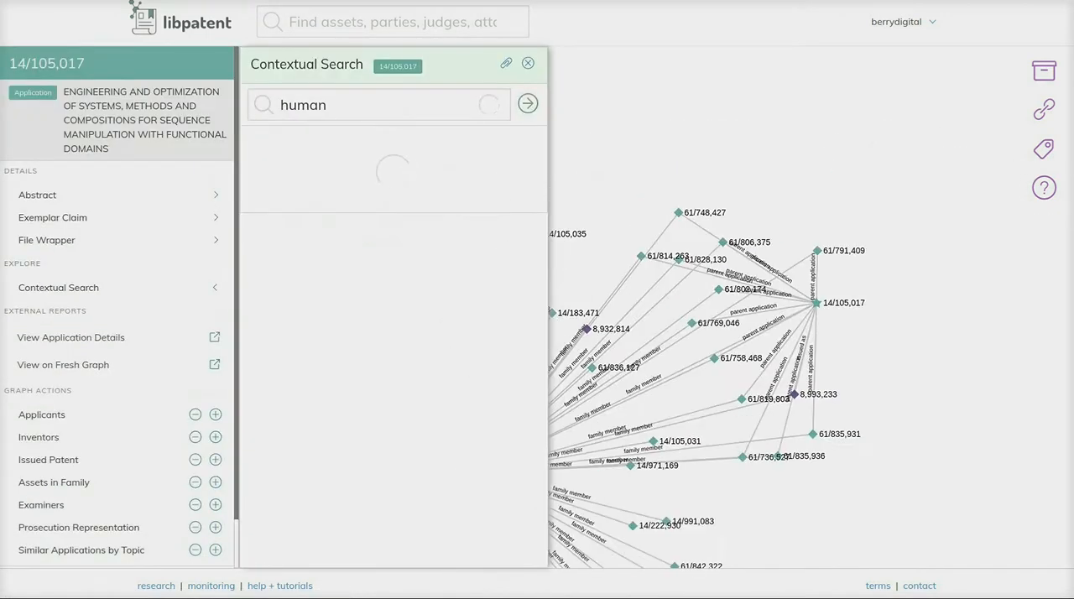
{"action": "left_click", "coordinate": [528, 63]}
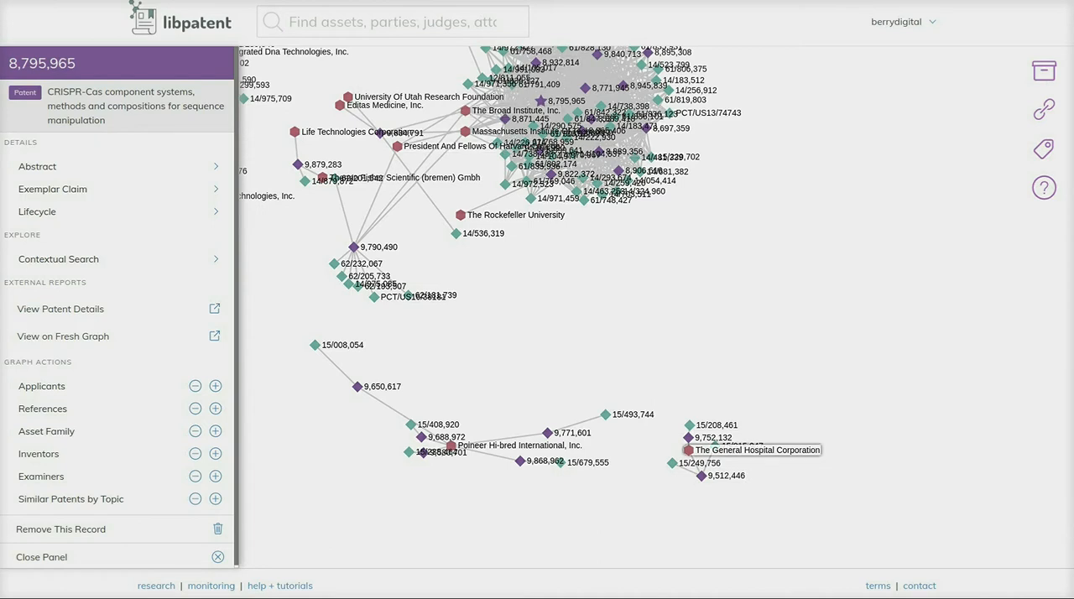
- Select The General Hospital Corporation on the graph and search for connections to the company "the broad institute"
{"action": "left_click", "coordinate": [688, 450]}
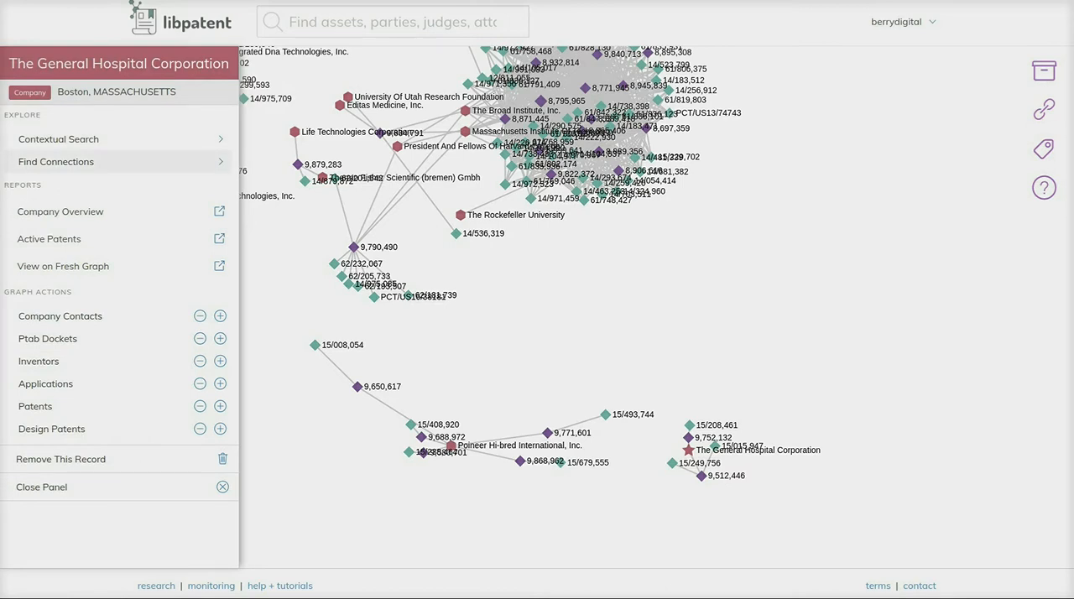
{"action": "left_click", "coordinate": [117, 161]}
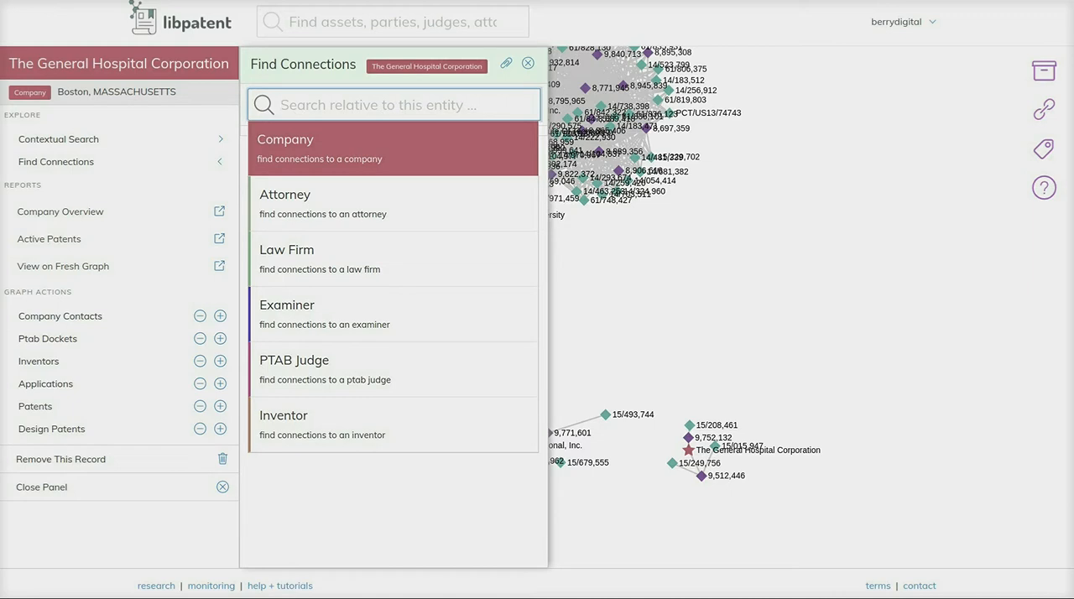
{"action": "type", "text": "the broad institute"}
{"action": "key", "text": "Return"}
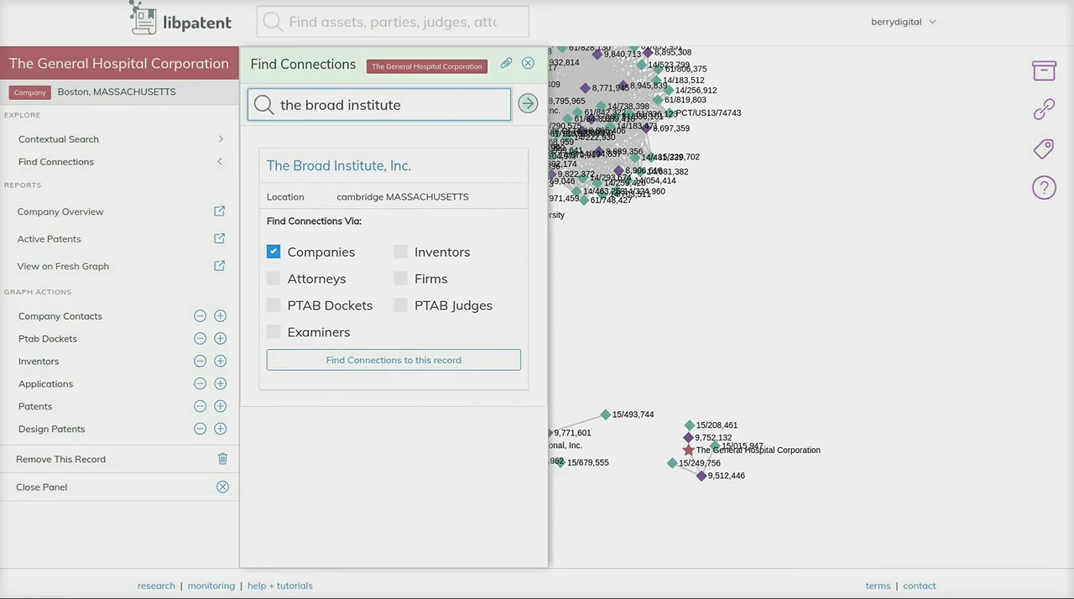
- Find connections from The General Hospital Corporation to The Broad Institute, Inc. via companies only
{"action": "left_click", "coordinate": [274, 279]}
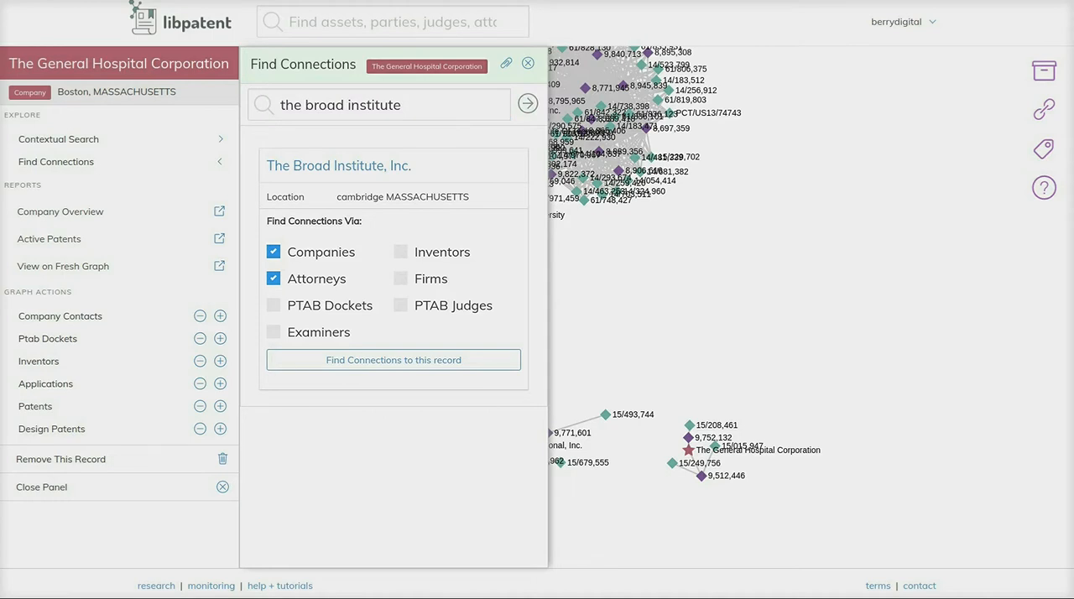
{"action": "left_click", "coordinate": [273, 278]}
{"action": "left_click", "coordinate": [394, 360]}
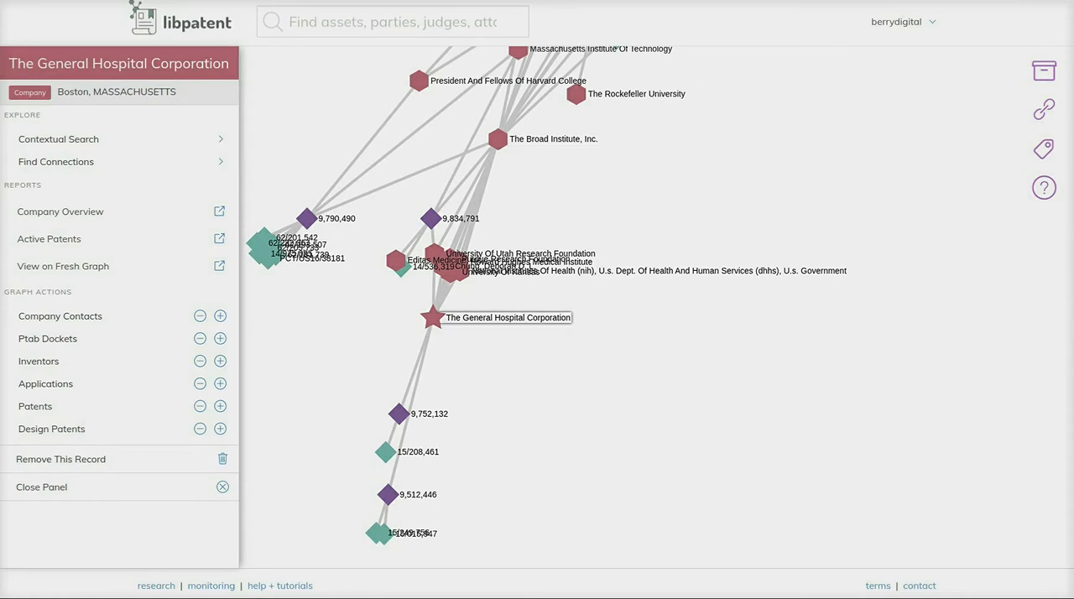
- Select the link between The General Hospital Corporation and University Of Utah Research Foundation, request their assigned patents, and add their shared inventors
{"action": "scroll", "coordinate": [485, 286], "scroll_direction": "up", "scroll_amount": 2}
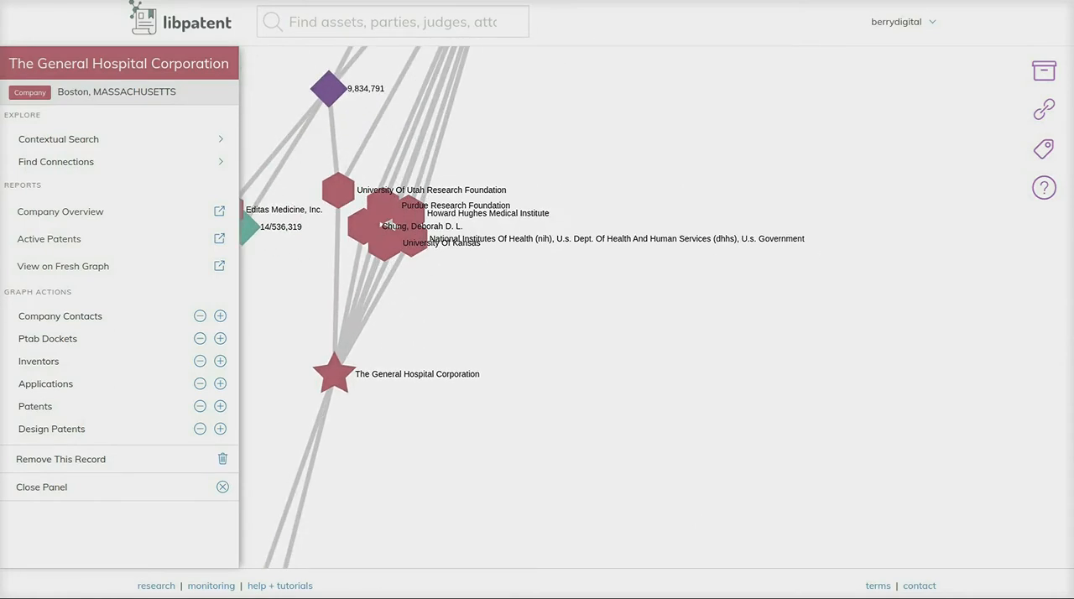
{"action": "left_click_drag", "start_coordinate": [485, 287], "coordinate": [644, 294]}
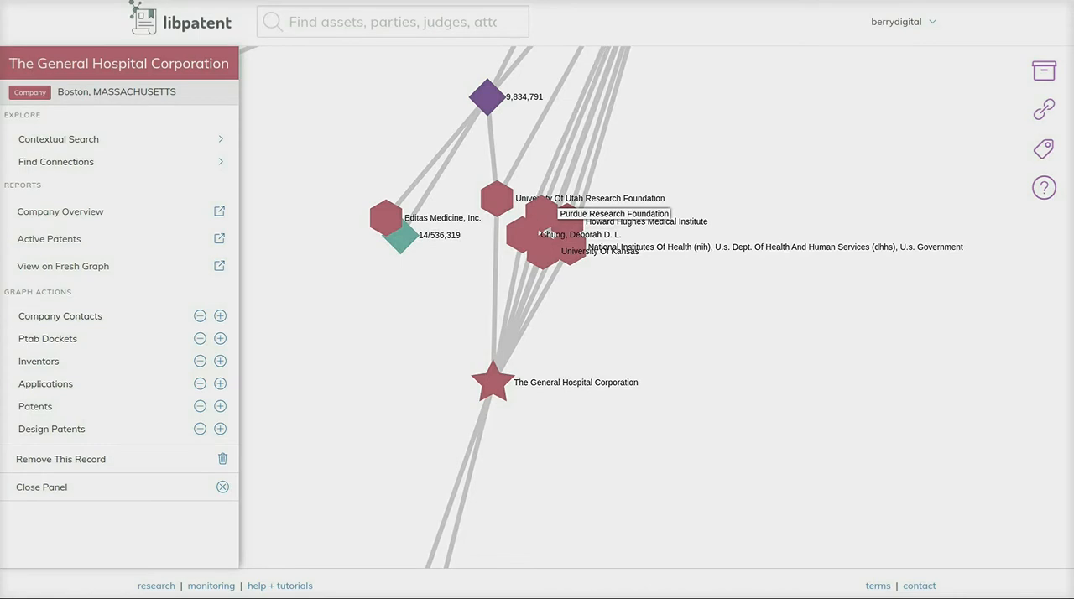
{"action": "scroll", "coordinate": [553, 320], "scroll_direction": "down", "scroll_amount": 3}
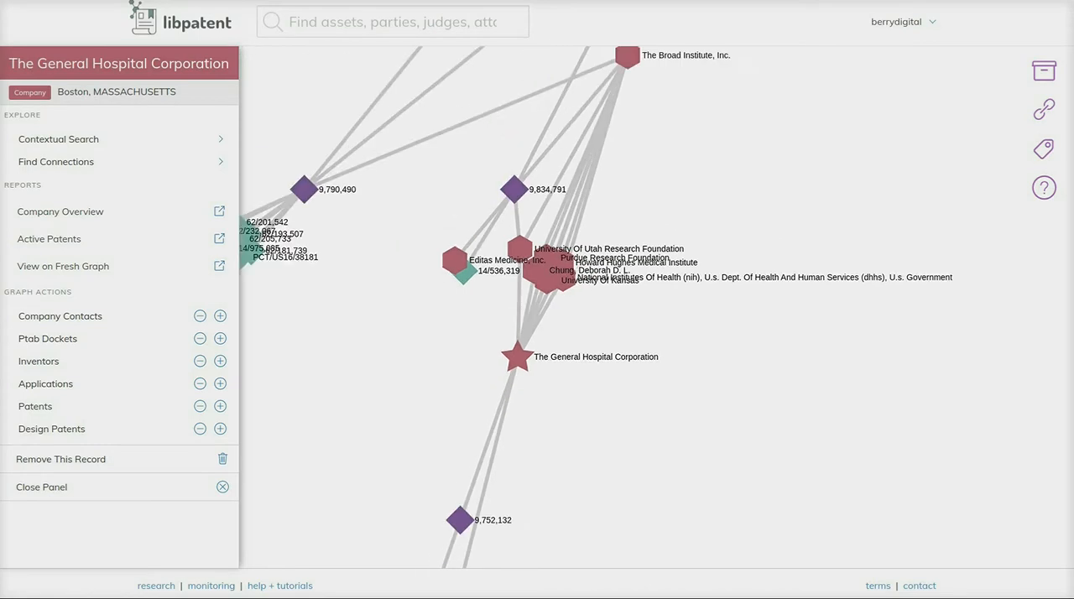
{"action": "left_click_drag", "start_coordinate": [587, 322], "coordinate": [529, 324]}
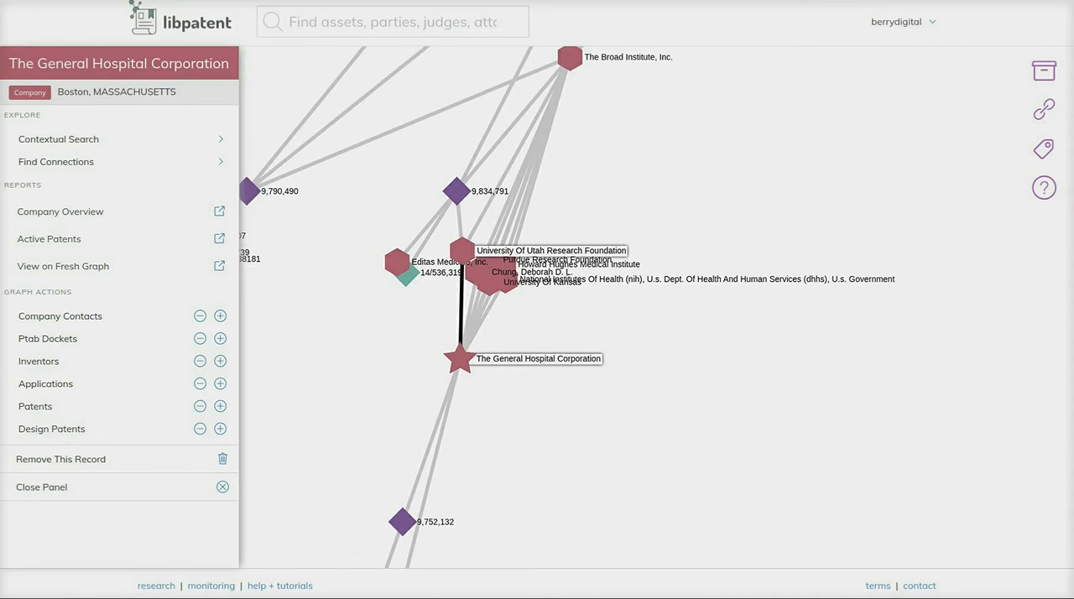
{"action": "left_click", "coordinate": [460, 306]}
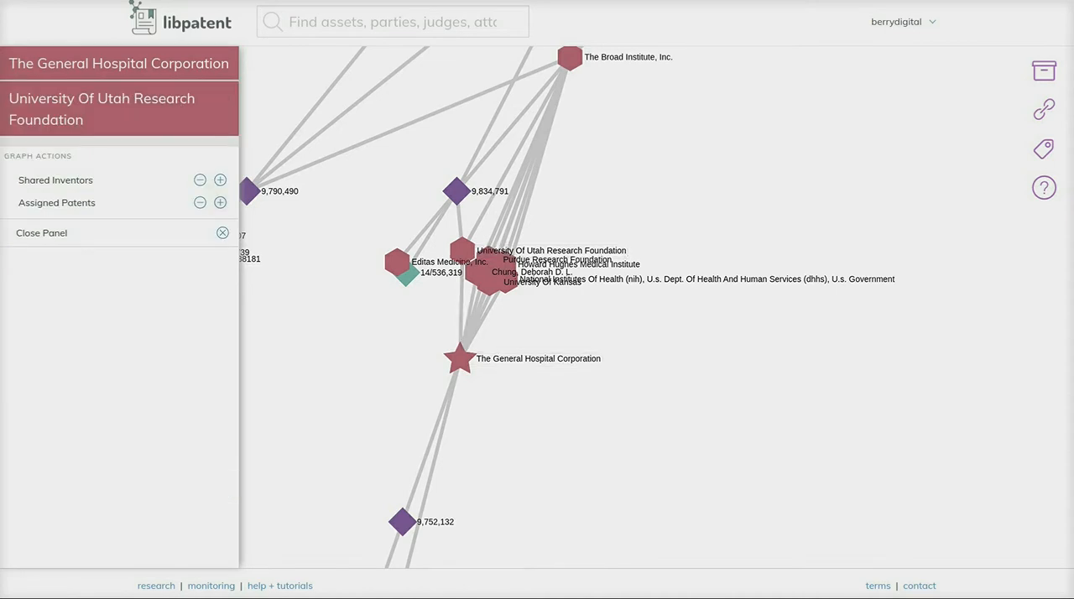
{"action": "left_click", "coordinate": [220, 203]}
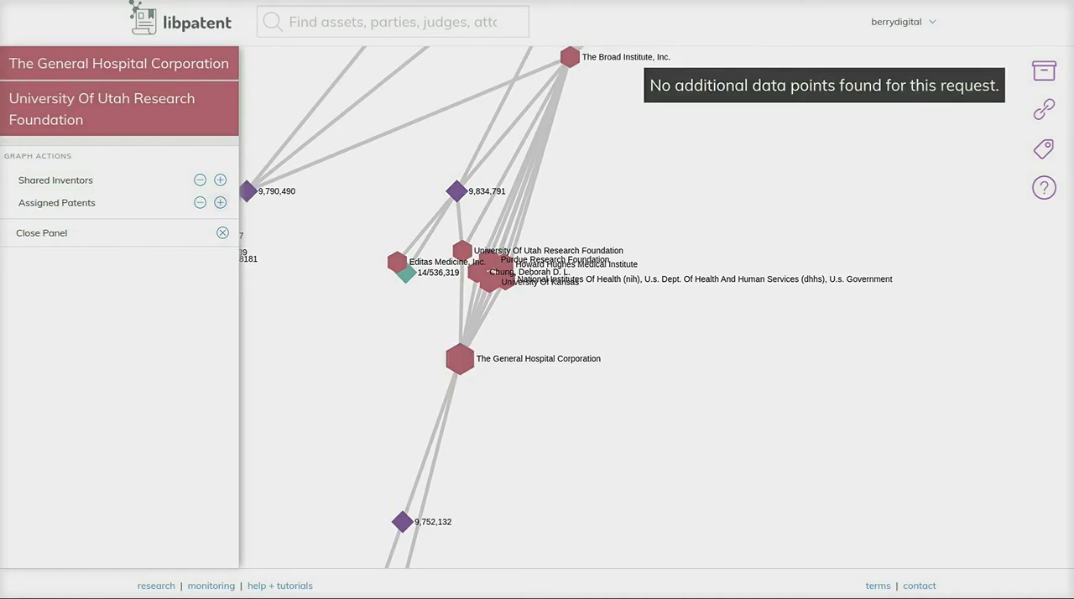
{"action": "left_click", "coordinate": [220, 202]}
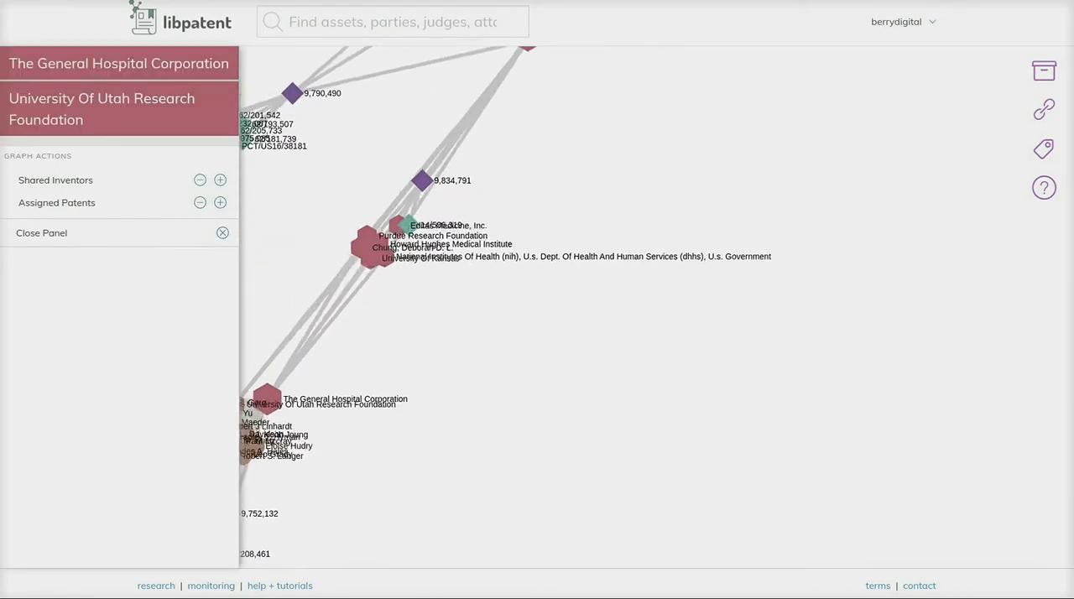
- Expand an inventor shared by The General Hospital Corporation and University Of Utah Research Foundation and examine that inventor's company links
{"action": "left_click_drag", "start_coordinate": [479, 370], "coordinate": [427, 133]}
{"action": "scroll", "coordinate": [511, 367], "scroll_direction": "up", "scroll_amount": 1}
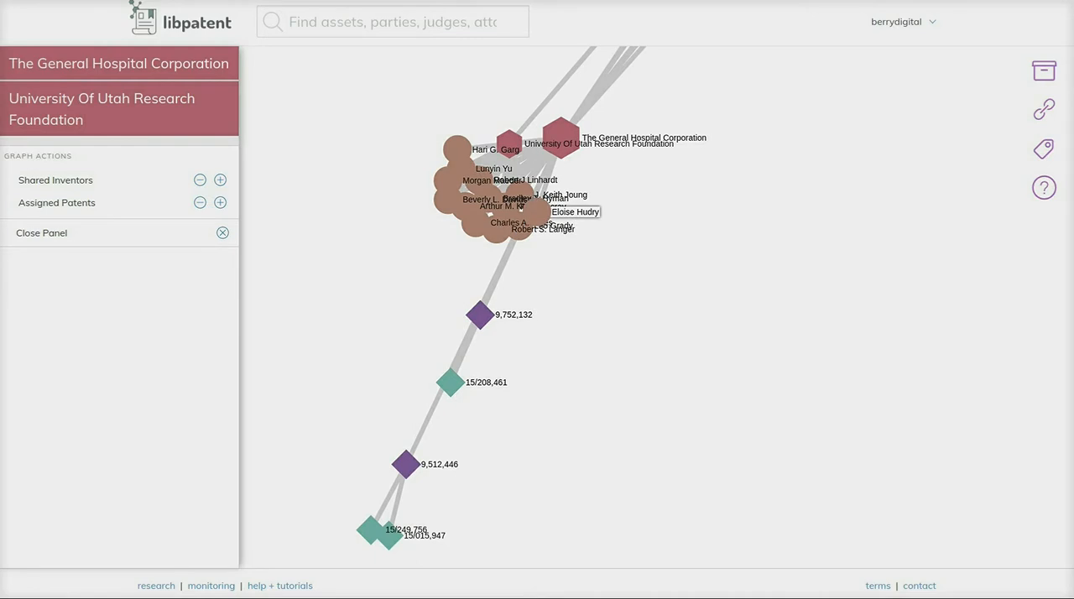
{"action": "double_click", "coordinate": [519, 195]}
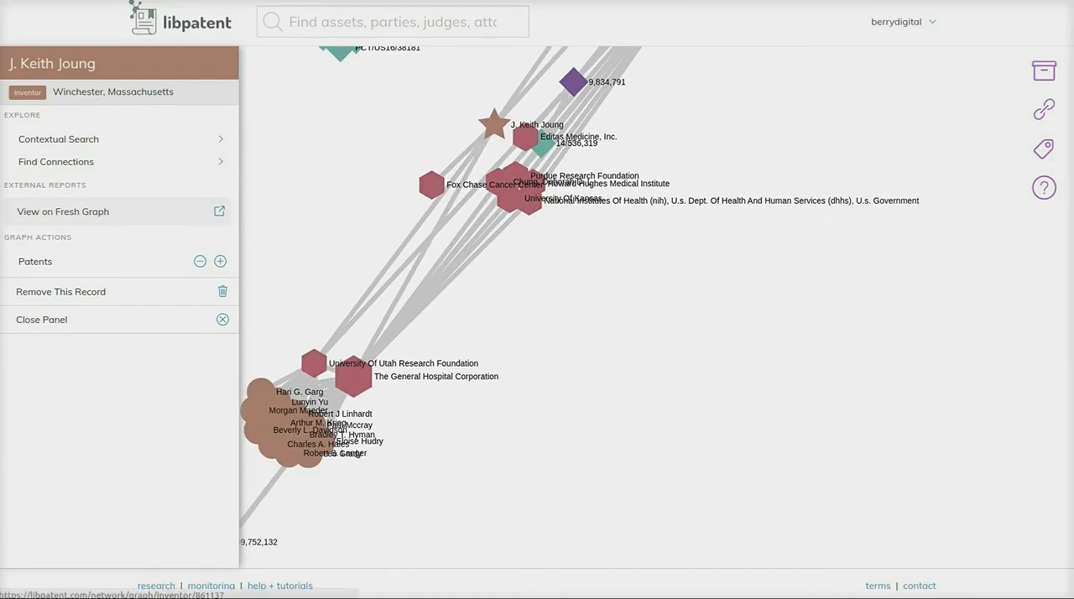
{"action": "left_click_drag", "start_coordinate": [560, 243], "coordinate": [582, 377]}
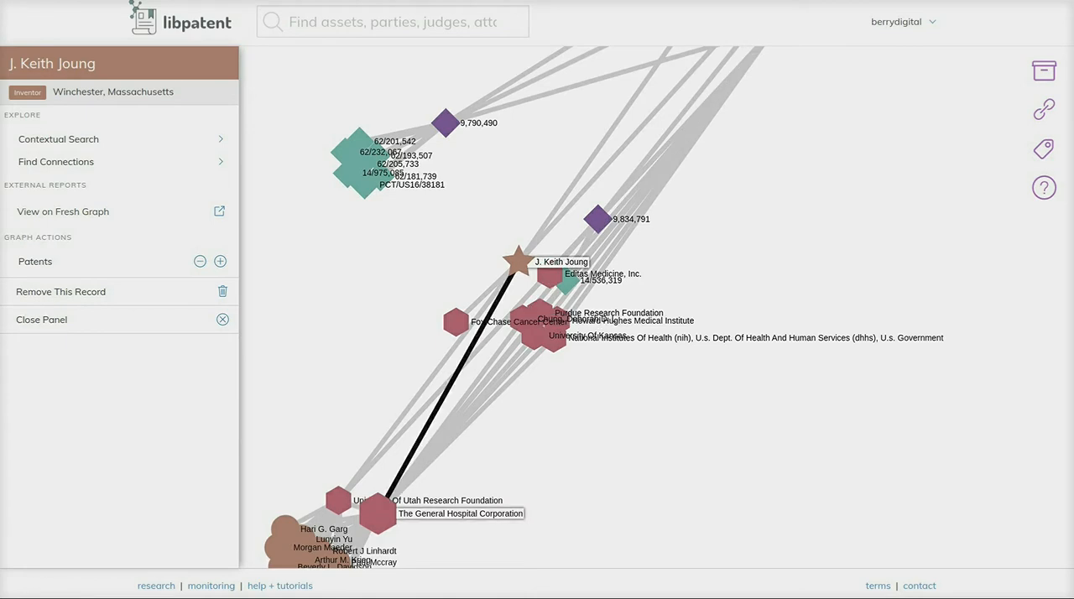
{"action": "scroll", "coordinate": [547, 224], "scroll_direction": "down", "scroll_amount": 3}
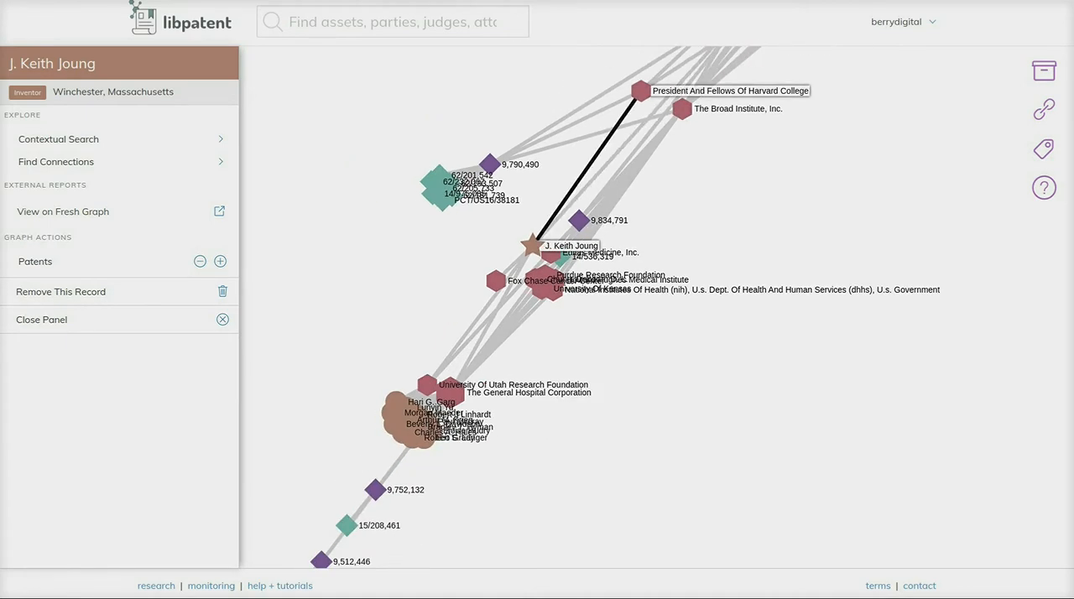
{"action": "scroll", "coordinate": [567, 206], "scroll_direction": "down", "scroll_amount": 4}
{"action": "scroll", "coordinate": [567, 205], "scroll_direction": "up", "scroll_amount": 3}
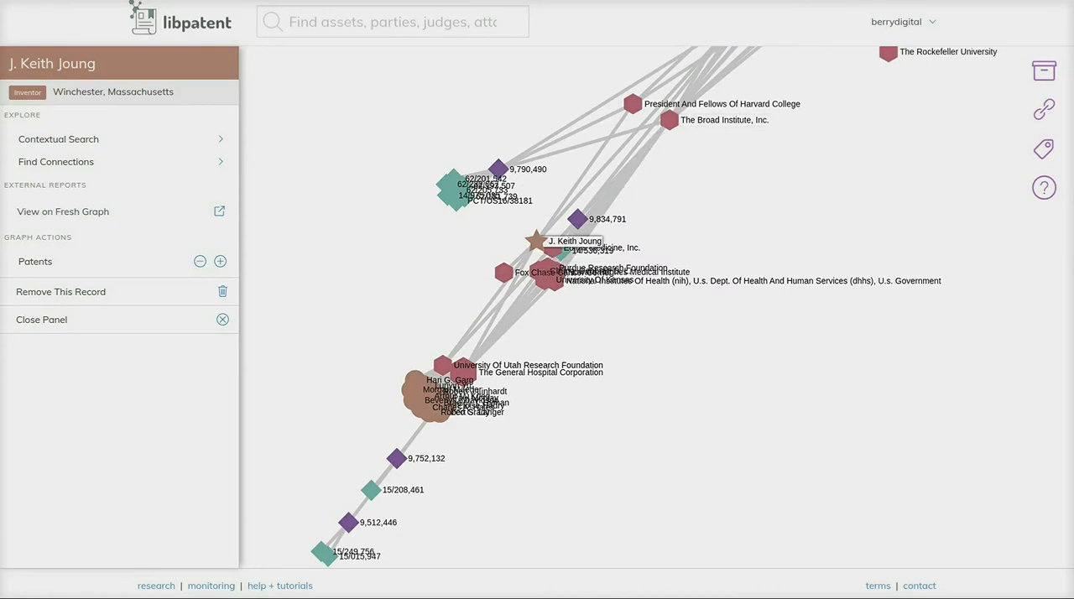
- Search the selected inventor's patents for "CRISPR" and add patent 9,567,603 on RNA-guided FokI nucleases to the IP graph
{"action": "left_click", "coordinate": [117, 139]}
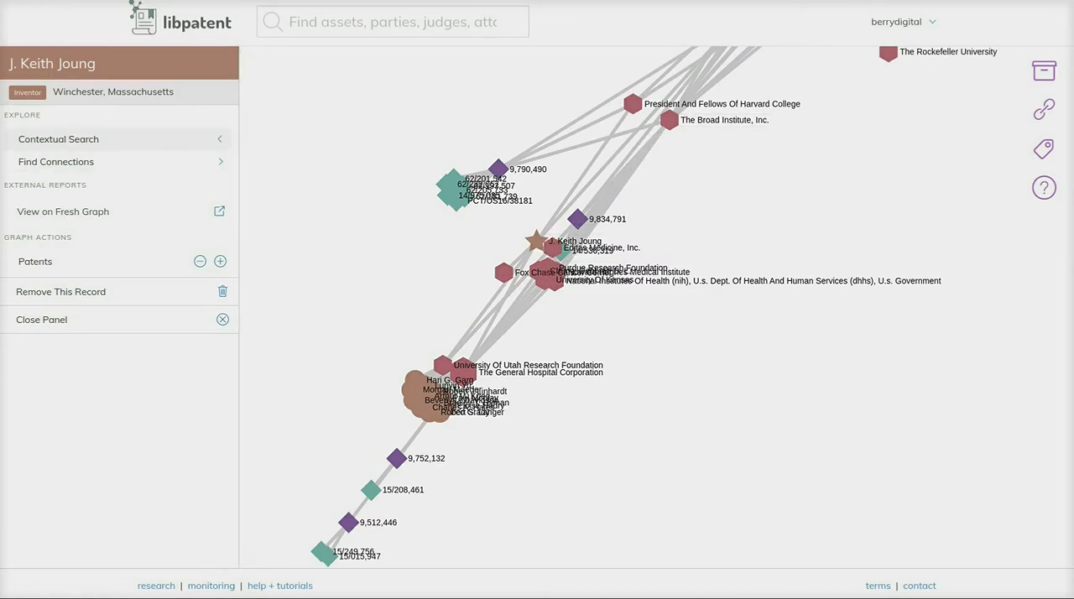
{"action": "type", "text": "CRISPR"}
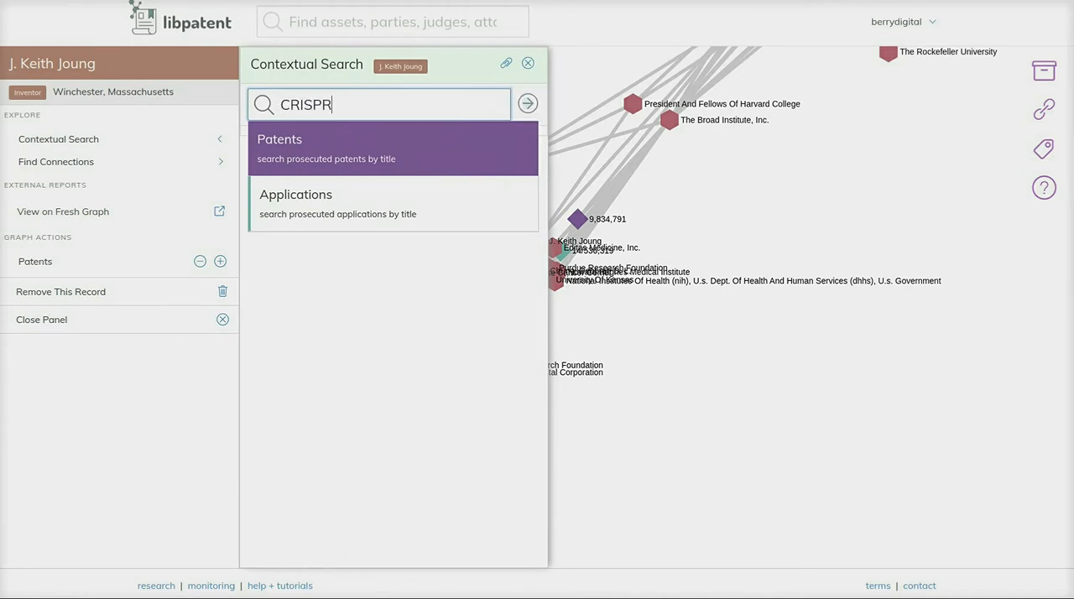
{"action": "key", "text": "Return"}
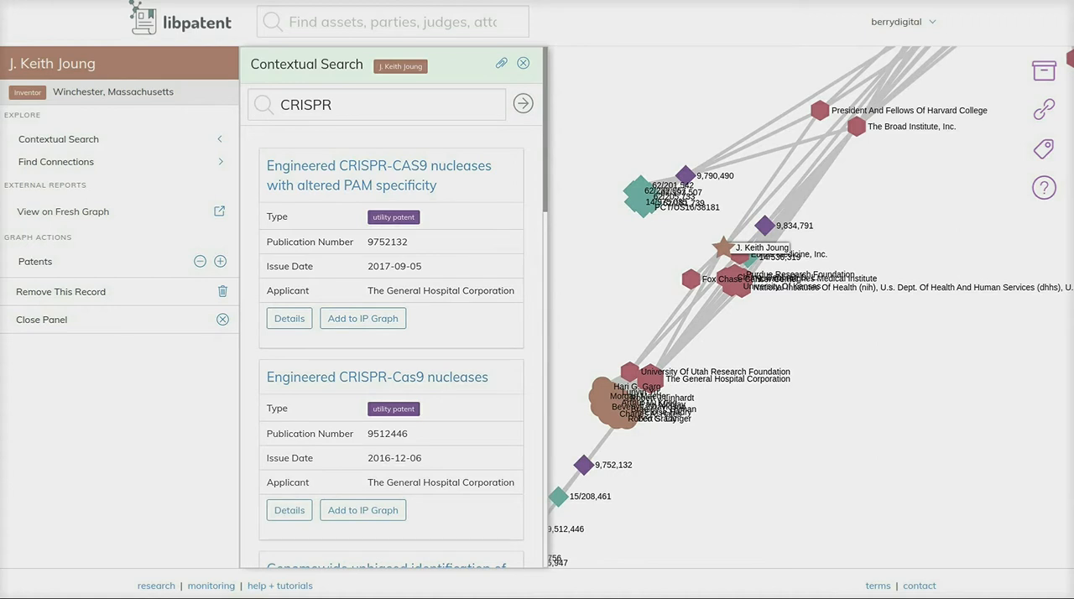
{"action": "scroll", "coordinate": [362, 238], "scroll_direction": "down", "scroll_amount": 6}
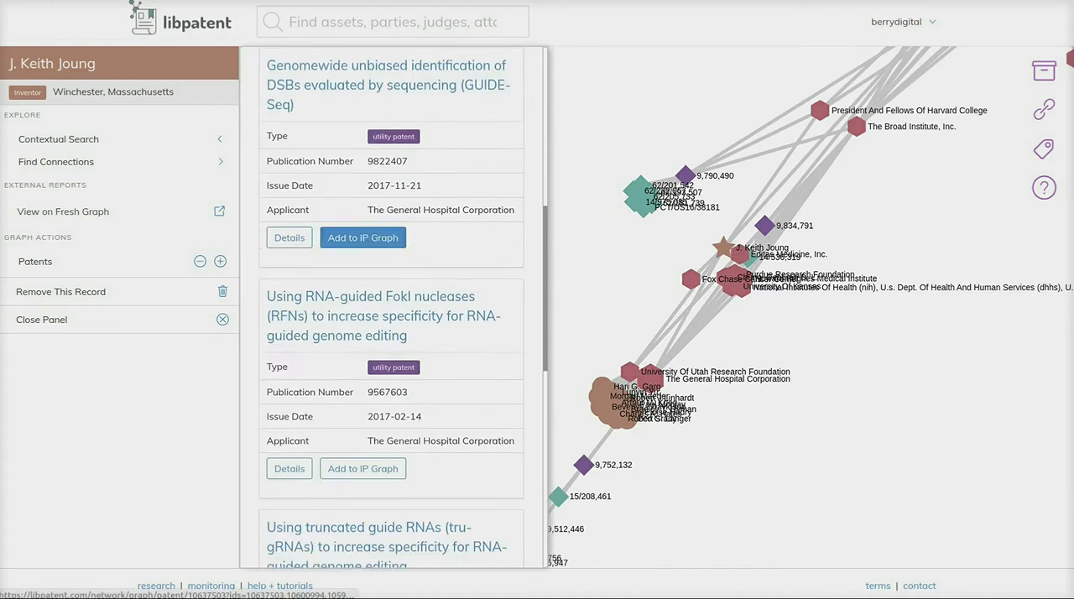
{"action": "left_click", "coordinate": [362, 468]}
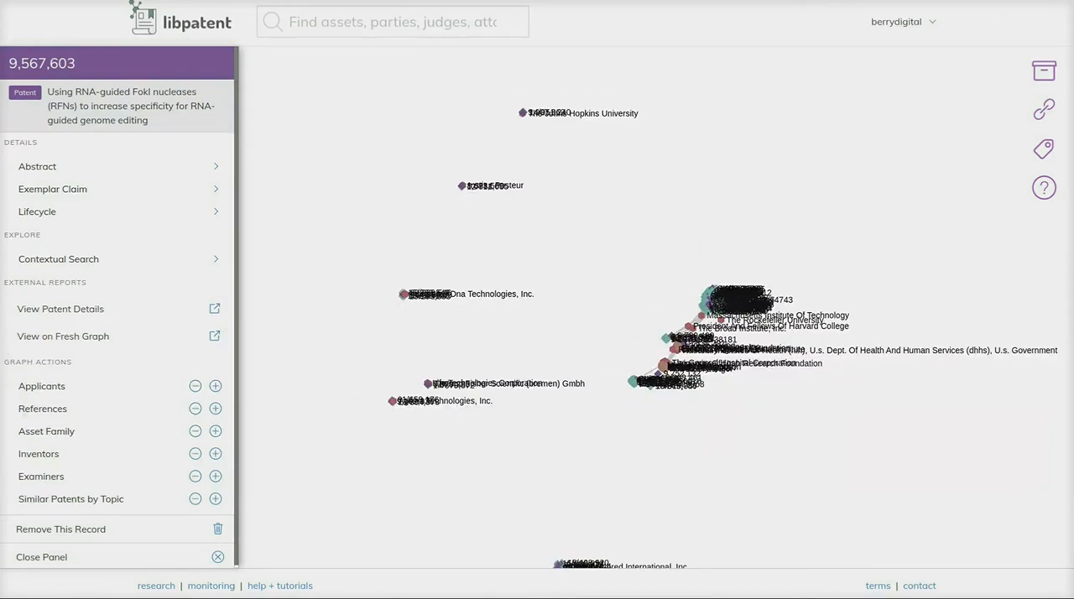
- Survey the separate company clusters across the whole IP graph
{"action": "left_click_drag", "start_coordinate": [728, 465], "coordinate": [759, 344]}
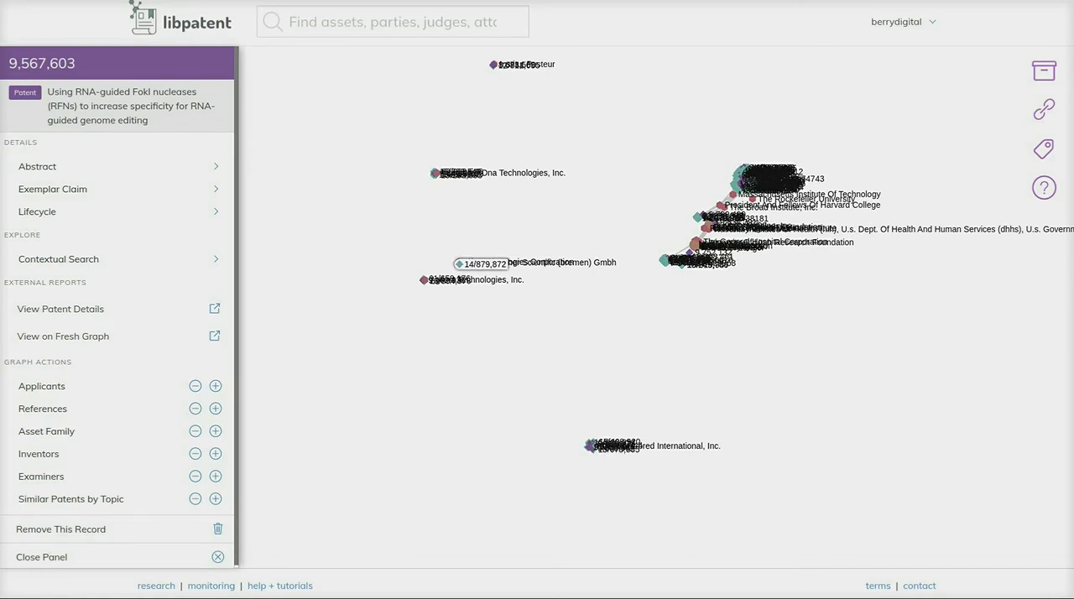
{"action": "left_click_drag", "start_coordinate": [503, 151], "coordinate": [403, 262]}
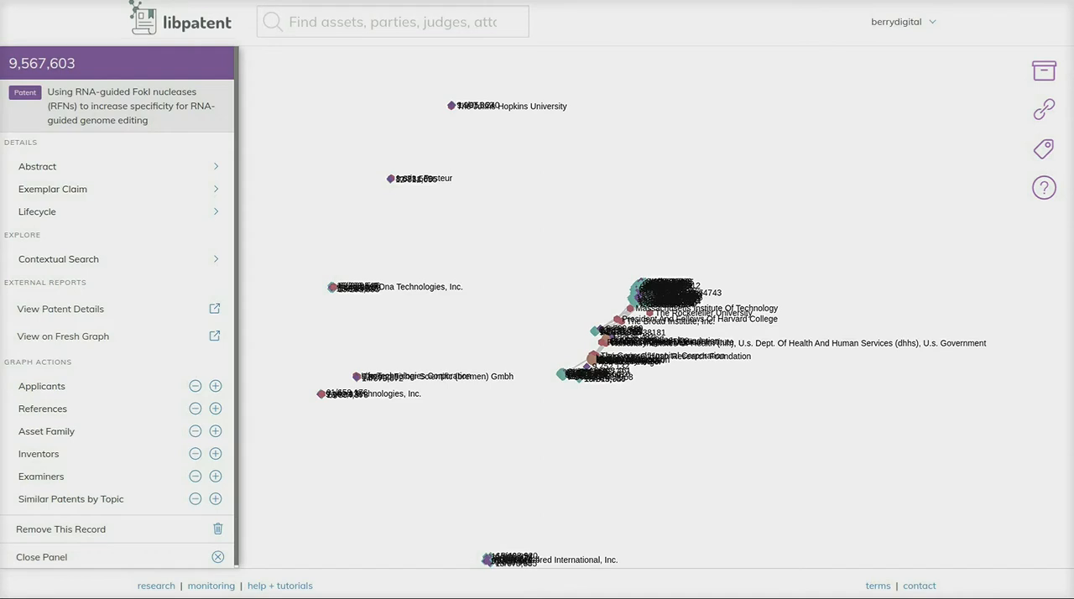
{"action": "left_click_drag", "start_coordinate": [520, 185], "coordinate": [549, 367]}
{"action": "left_click_drag", "start_coordinate": [562, 218], "coordinate": [507, 326]}
{"action": "scroll", "coordinate": [578, 301], "scroll_direction": "up", "scroll_amount": 3}
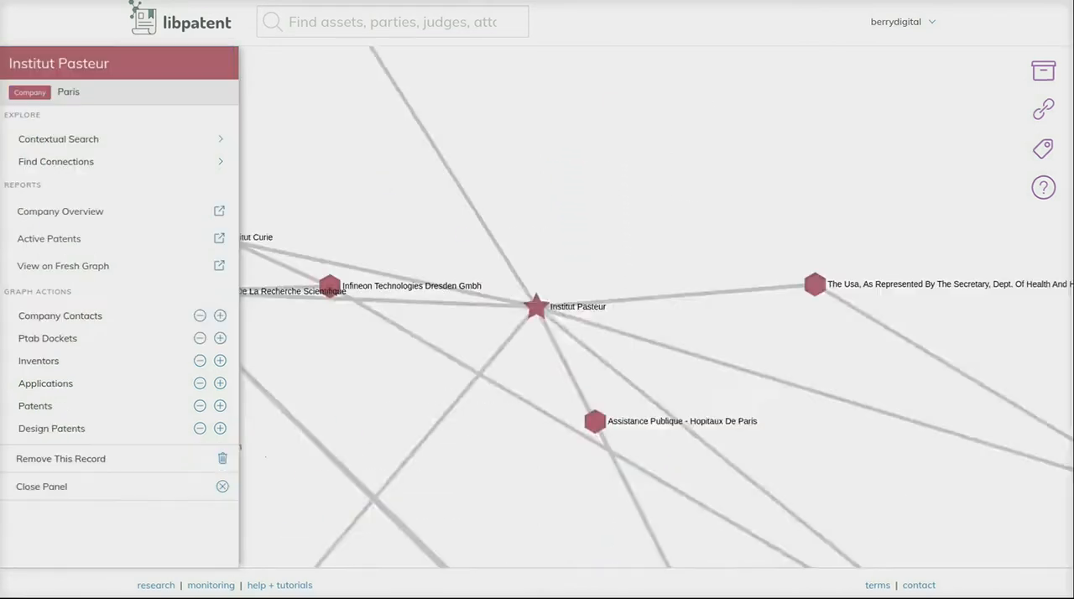
{"action": "scroll", "coordinate": [755, 353], "scroll_direction": "down", "scroll_amount": 2}
{"action": "scroll", "coordinate": [745, 350], "scroll_direction": "down", "scroll_amount": 5}
{"action": "left_click_drag", "start_coordinate": [738, 469], "coordinate": [662, 251]}
{"action": "left_click_drag", "start_coordinate": [755, 378], "coordinate": [401, 418]}
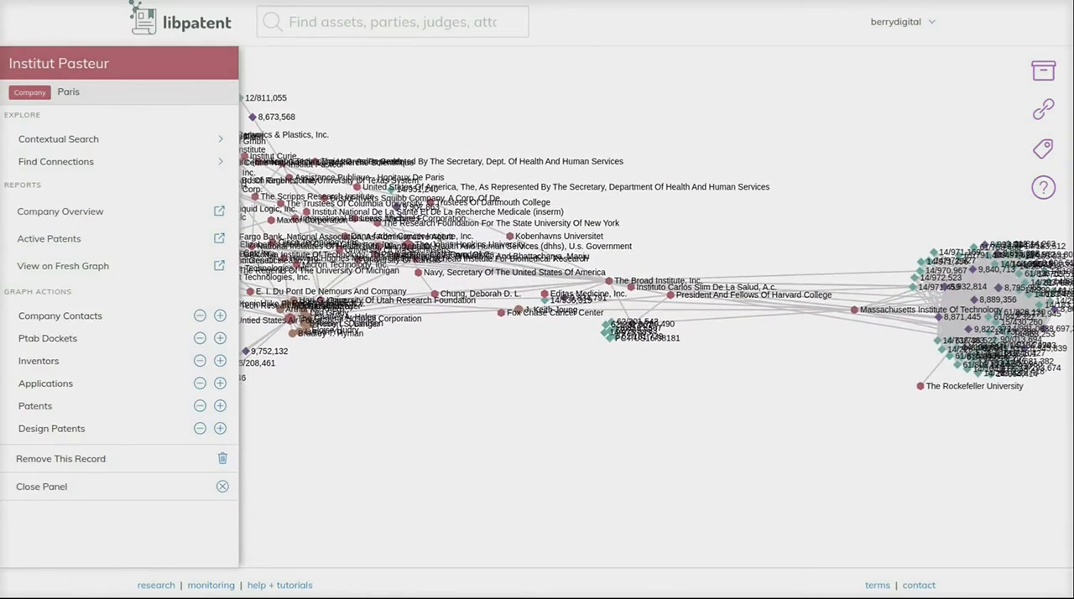
- Examine the network of companies linking Institut Pasteur with The General Hospital Corporation and the surrounding clusters
{"action": "left_click_drag", "start_coordinate": [315, 383], "coordinate": [564, 346]}
{"action": "scroll", "coordinate": [609, 443], "scroll_direction": "down", "scroll_amount": 4}
{"action": "scroll", "coordinate": [612, 350], "scroll_direction": "up", "scroll_amount": 3}
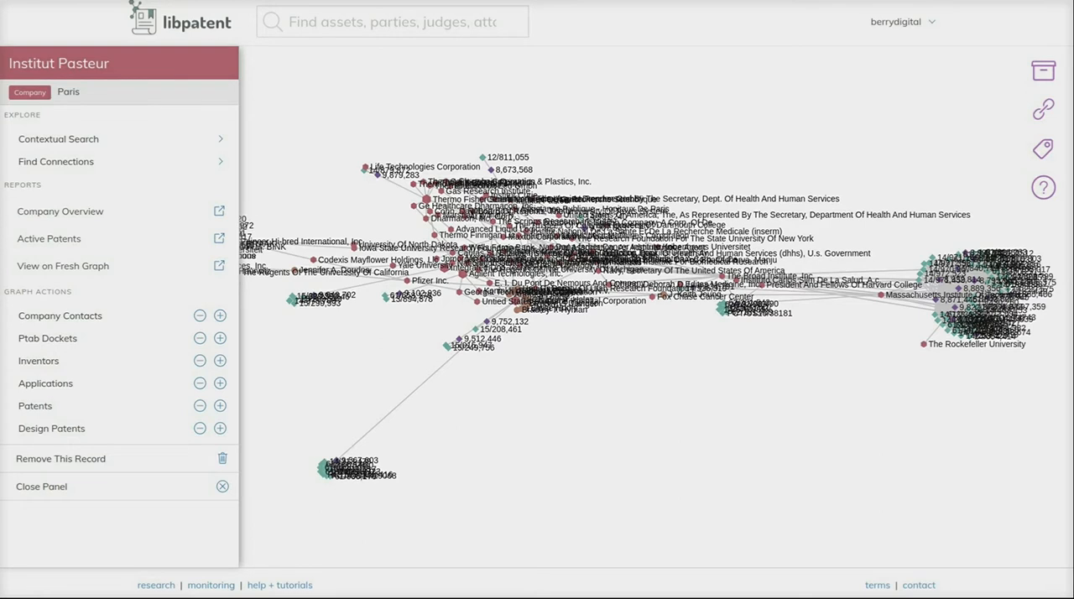
{"action": "left_click_drag", "start_coordinate": [587, 386], "coordinate": [743, 413]}
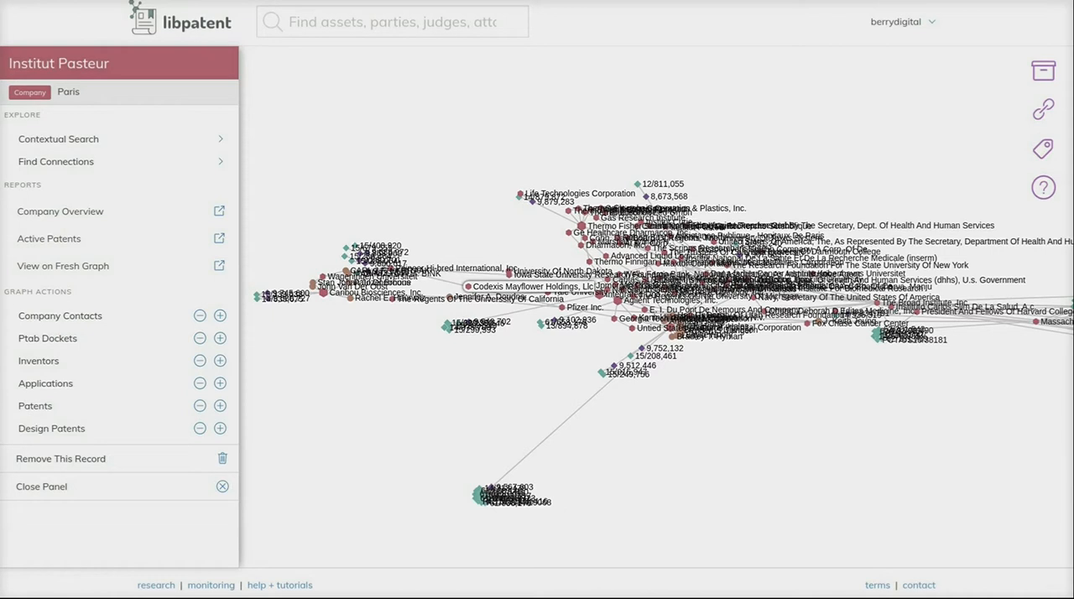
{"action": "left_click_drag", "start_coordinate": [910, 361], "coordinate": [922, 381]}
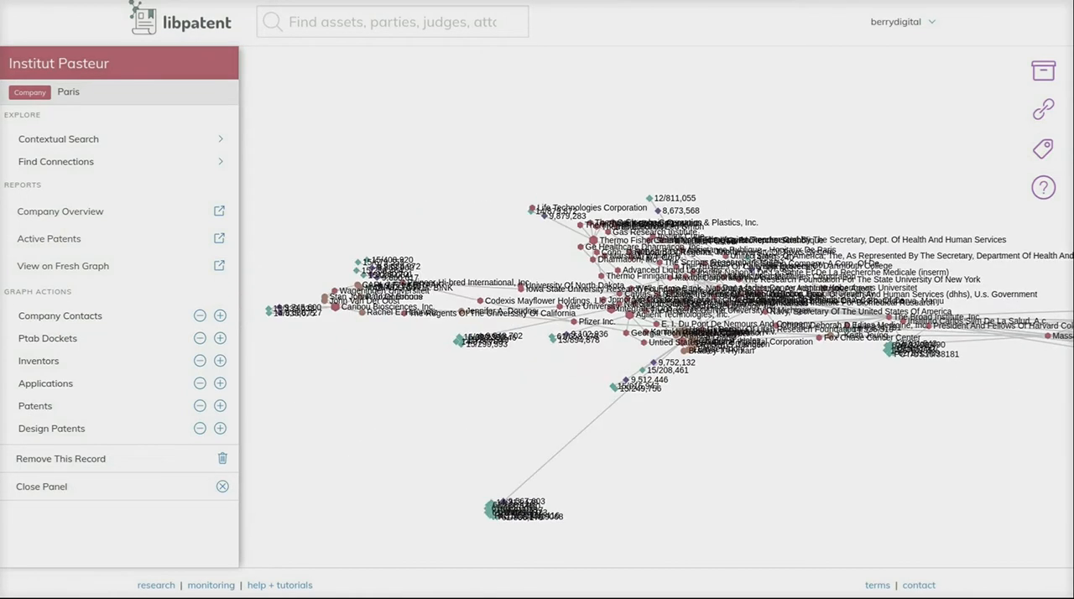
{"action": "scroll", "coordinate": [753, 357], "scroll_direction": "up", "scroll_amount": 5}
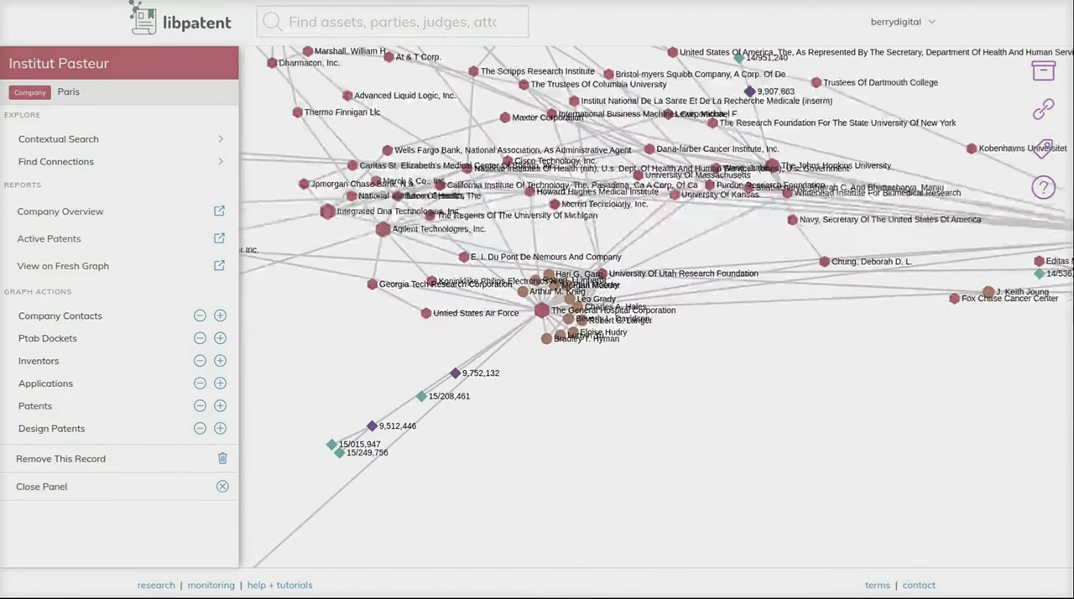
{"action": "left_click_drag", "start_coordinate": [753, 357], "coordinate": [758, 549]}
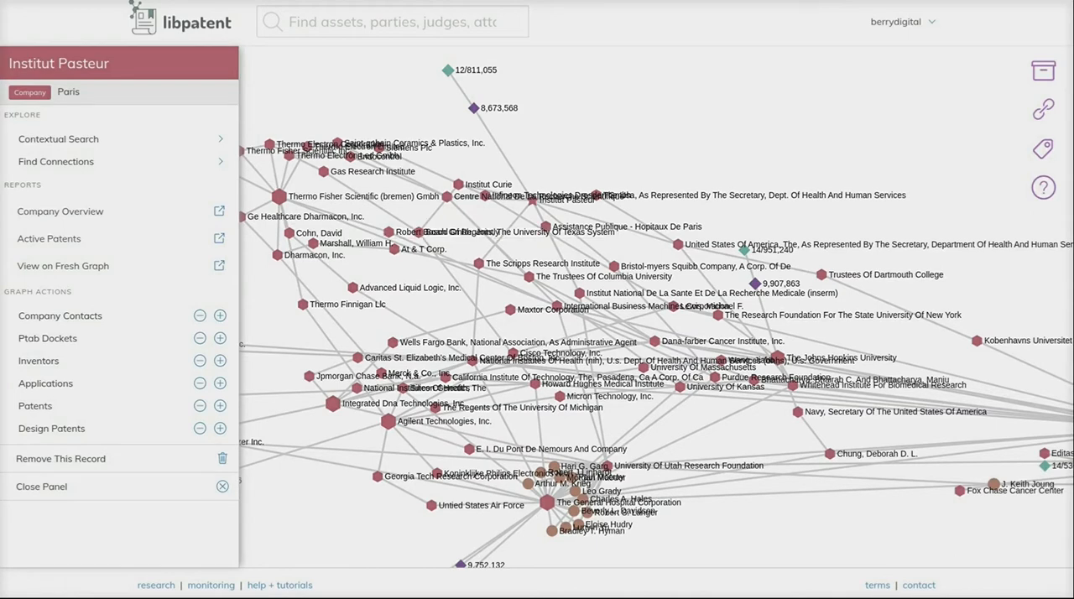
{"action": "left_click_drag", "start_coordinate": [436, 319], "coordinate": [504, 256]}
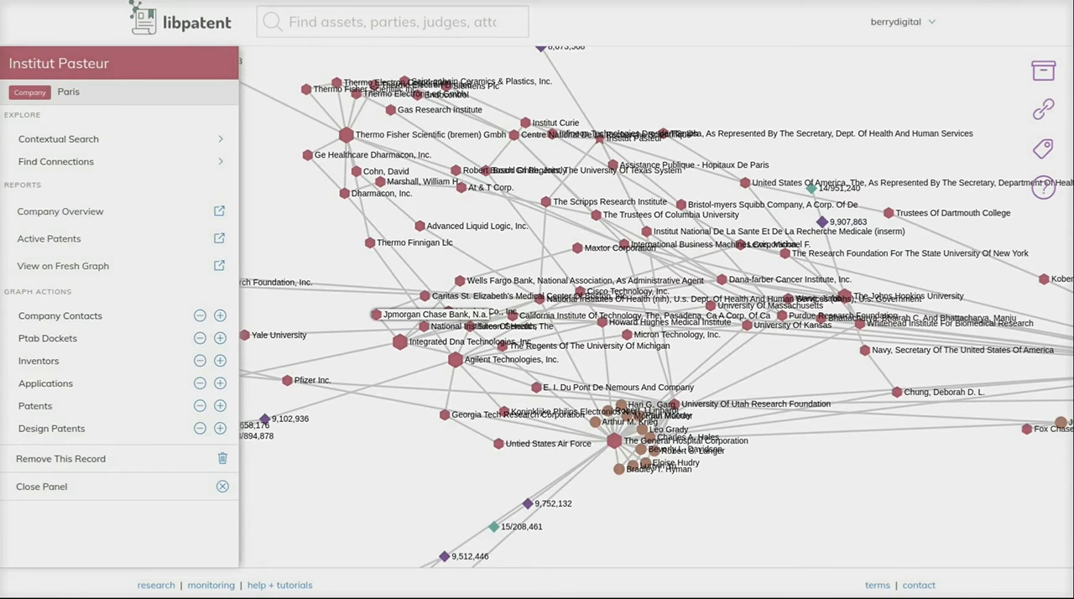
- Examine the Caribou Biosciences cluster, its patent 9,745,600 and the inventor connection leading to Pfizer Inc
{"action": "left_click_drag", "start_coordinate": [364, 305], "coordinate": [575, 278]}
{"action": "scroll", "coordinate": [654, 306], "scroll_direction": "down", "scroll_amount": 5}
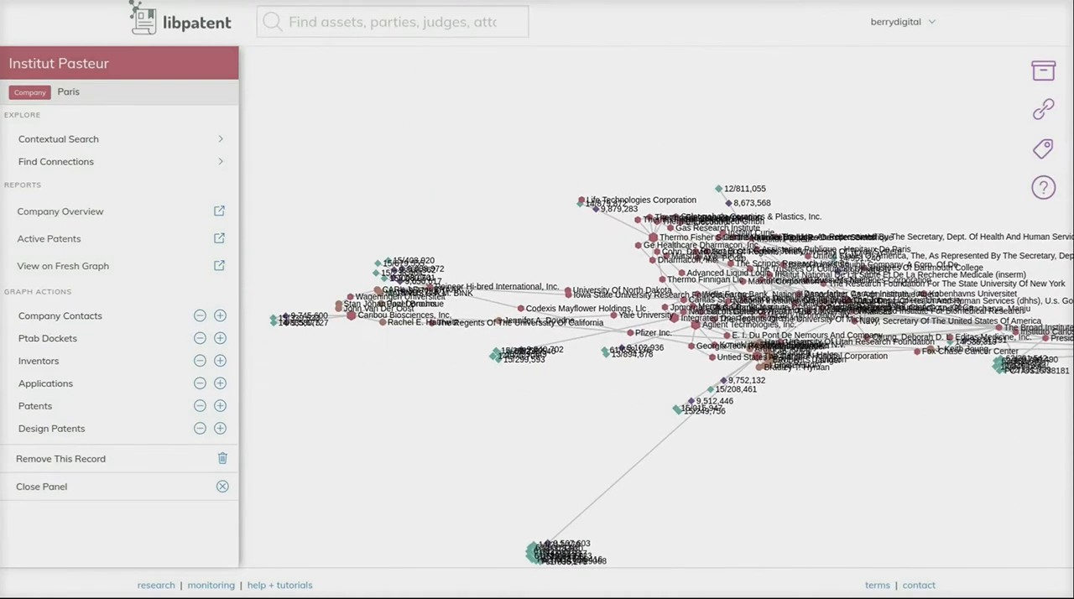
{"action": "scroll", "coordinate": [281, 300], "scroll_direction": "up", "scroll_amount": 4}
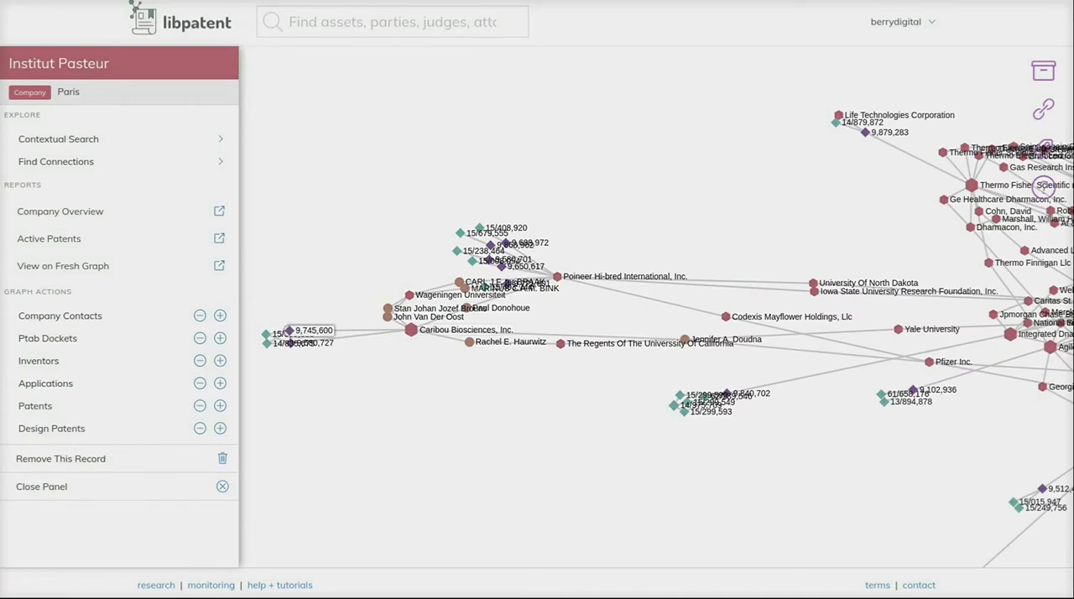
{"action": "left_click", "coordinate": [290, 331]}
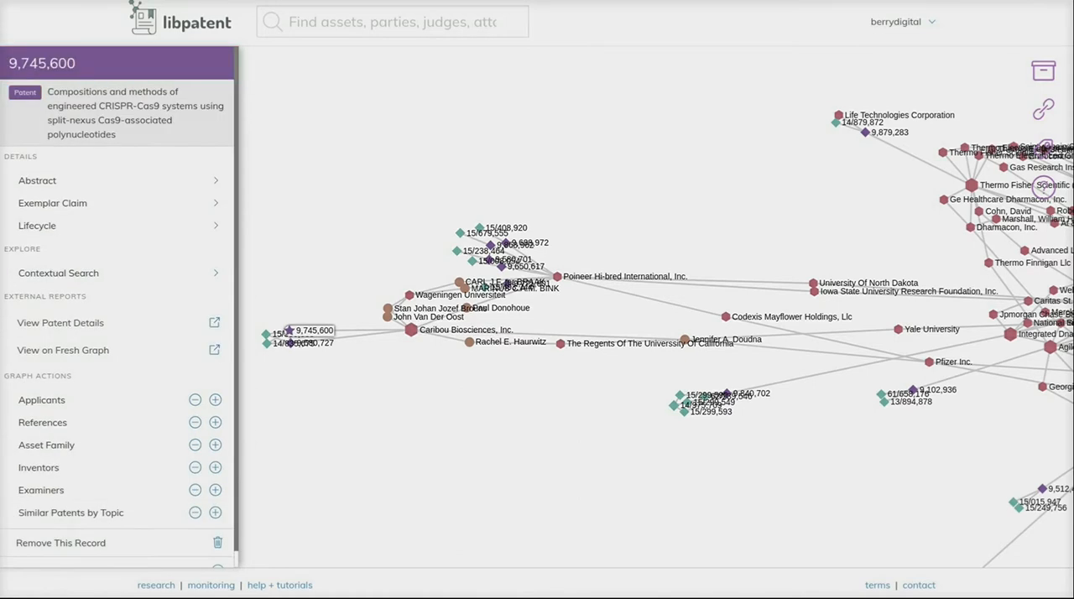
{"action": "left_click_drag", "start_coordinate": [579, 378], "coordinate": [441, 365]}
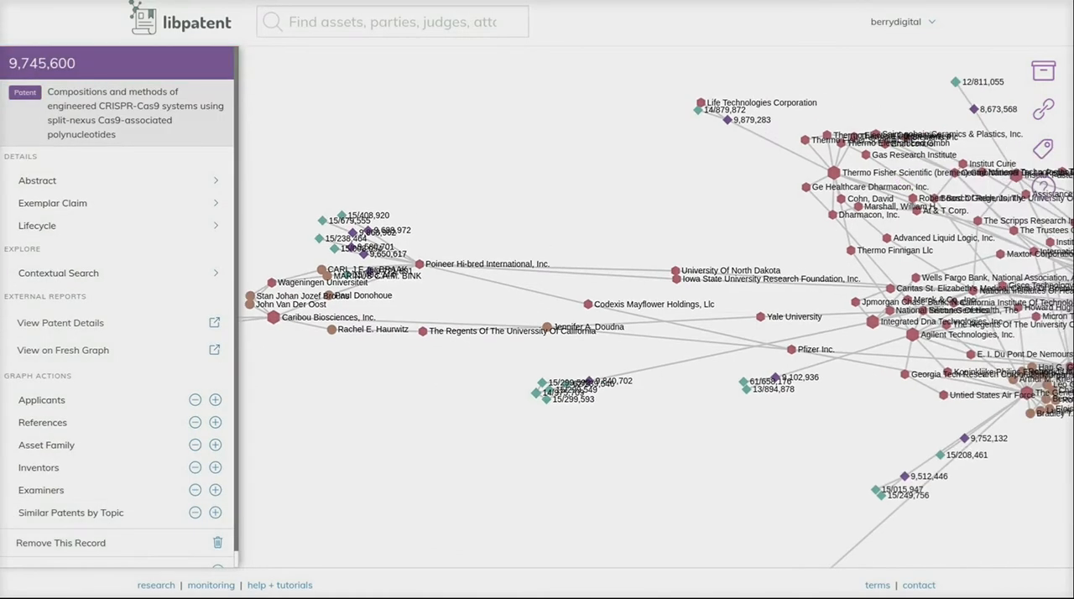
{"action": "left_click_drag", "start_coordinate": [688, 428], "coordinate": [510, 422]}
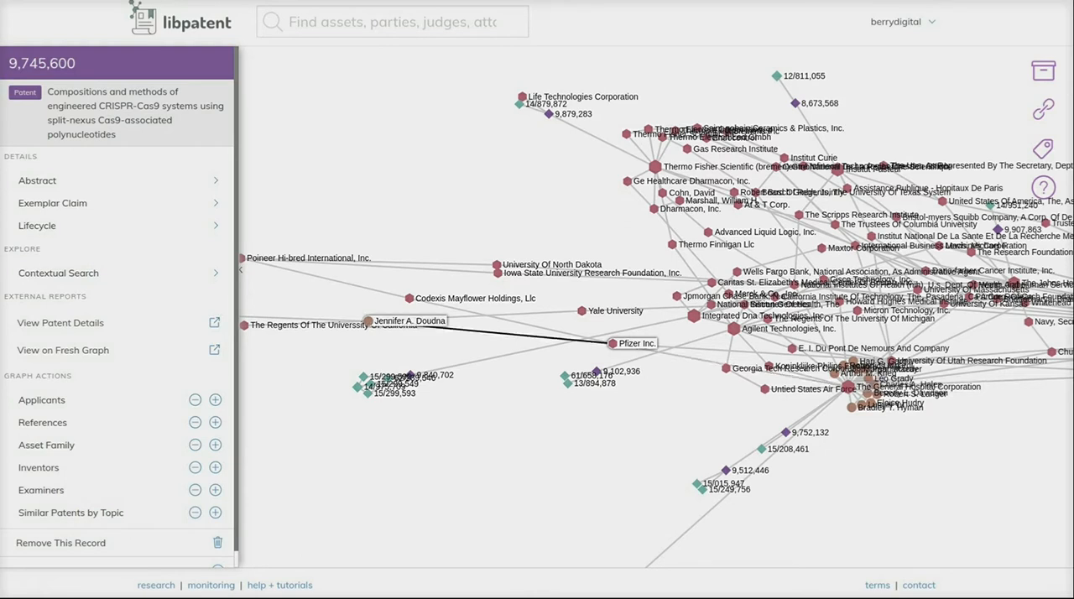
{"action": "left_click_drag", "start_coordinate": [487, 377], "coordinate": [698, 379]}
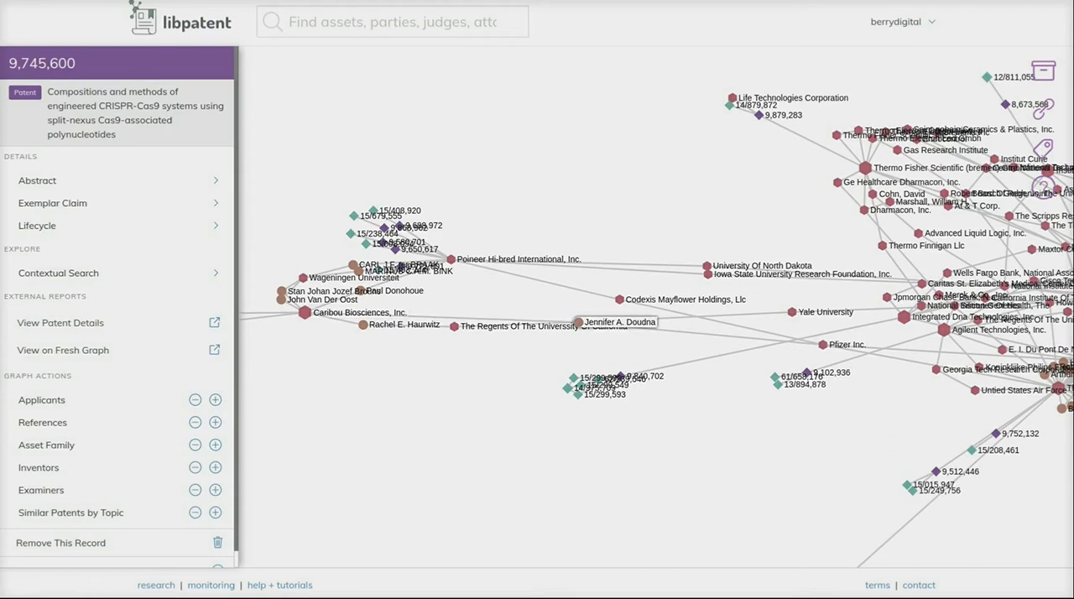
{"action": "left_click_drag", "start_coordinate": [697, 386], "coordinate": [578, 378]}
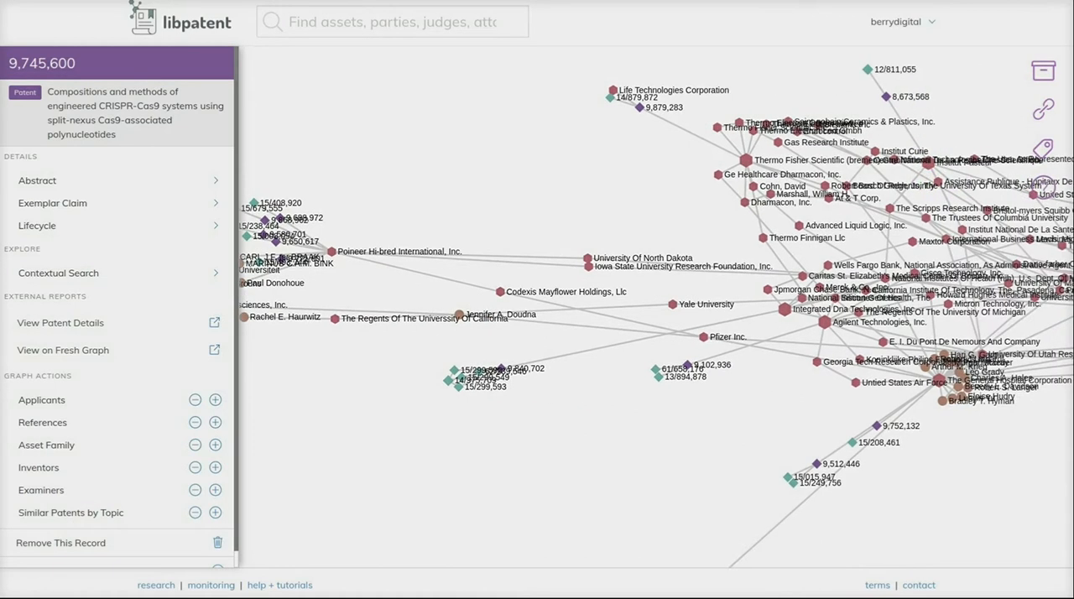
- Search Pfizer Inc.'s applications for "CRISPR" and add application 15/347,339 on tissue-specific genome engineering to the IP graph
{"action": "left_click", "coordinate": [703, 336]}
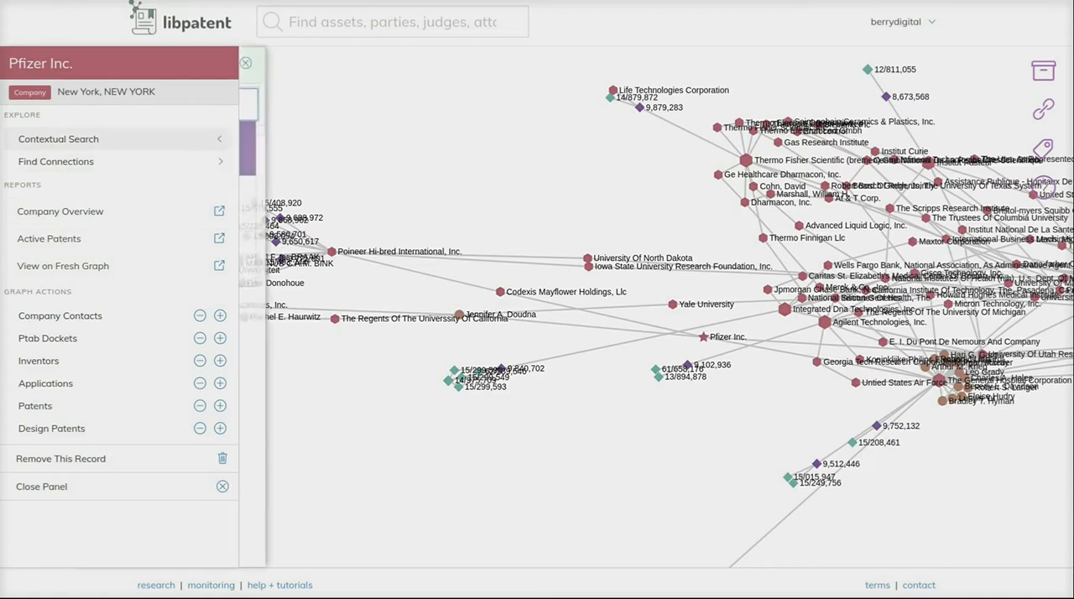
{"action": "left_click", "coordinate": [59, 138]}
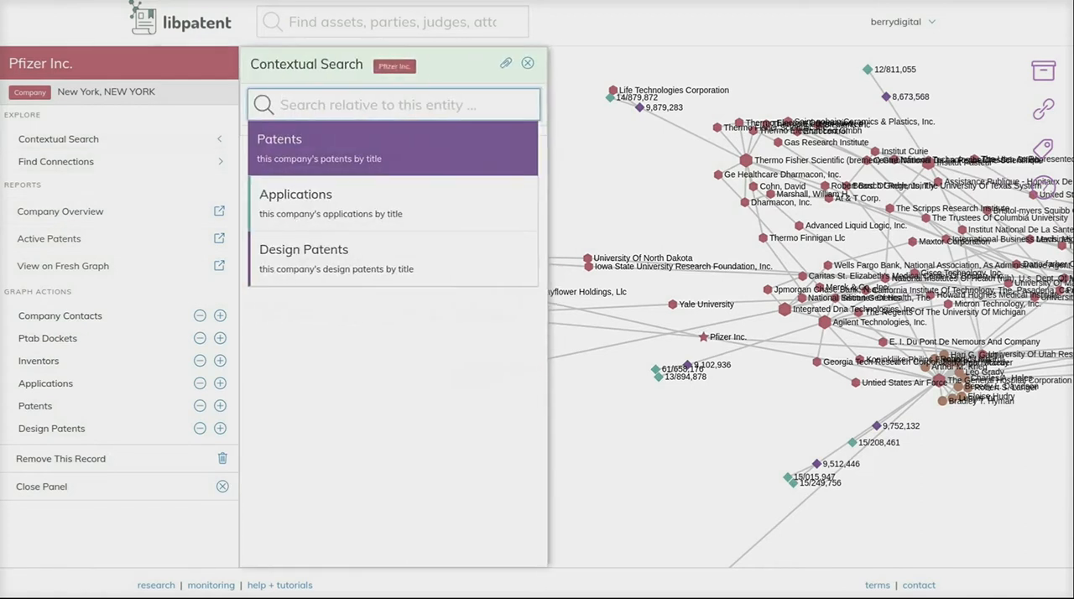
{"action": "type", "text": "CRISPR"}
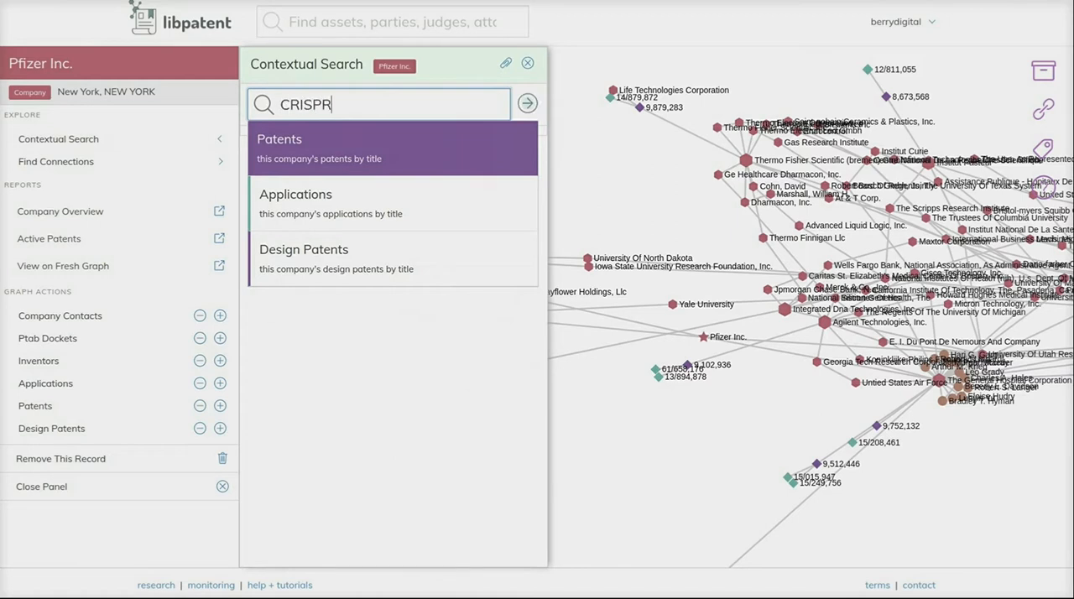
{"action": "key", "text": "Down"}
{"action": "key", "text": "Return"}
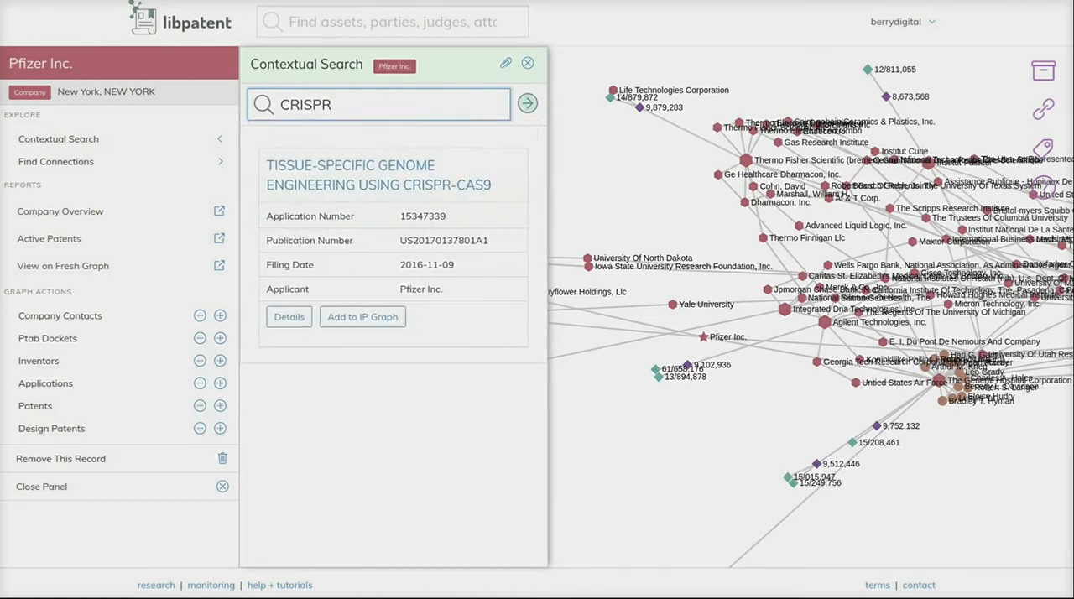
{"action": "left_click", "coordinate": [363, 317]}
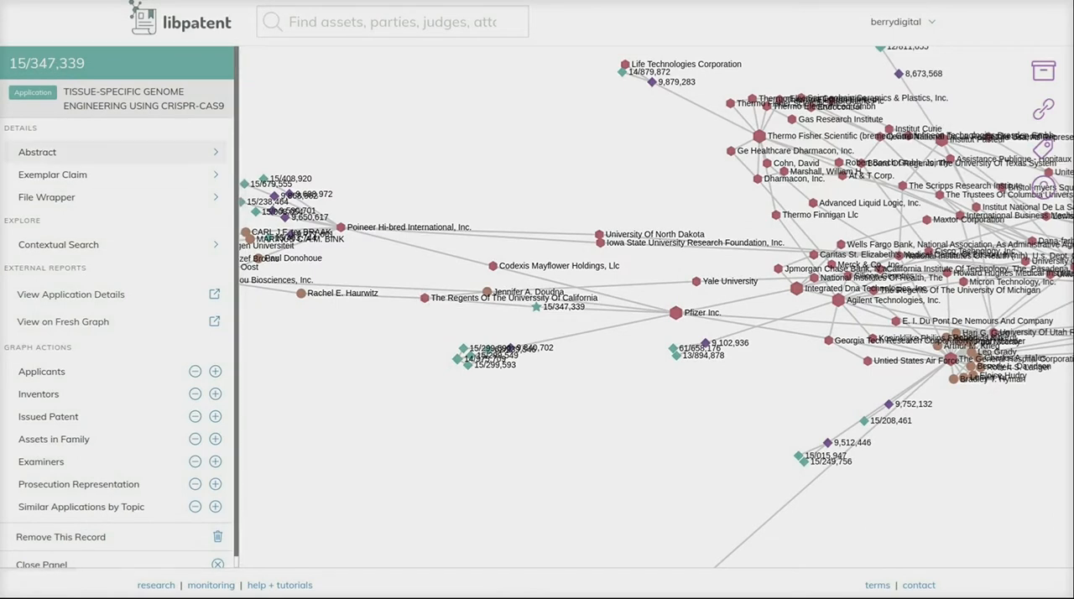
- Review the abstract and file wrapper calendar of application 15/347,339, closing both afterward
{"action": "left_click", "coordinate": [67, 152]}
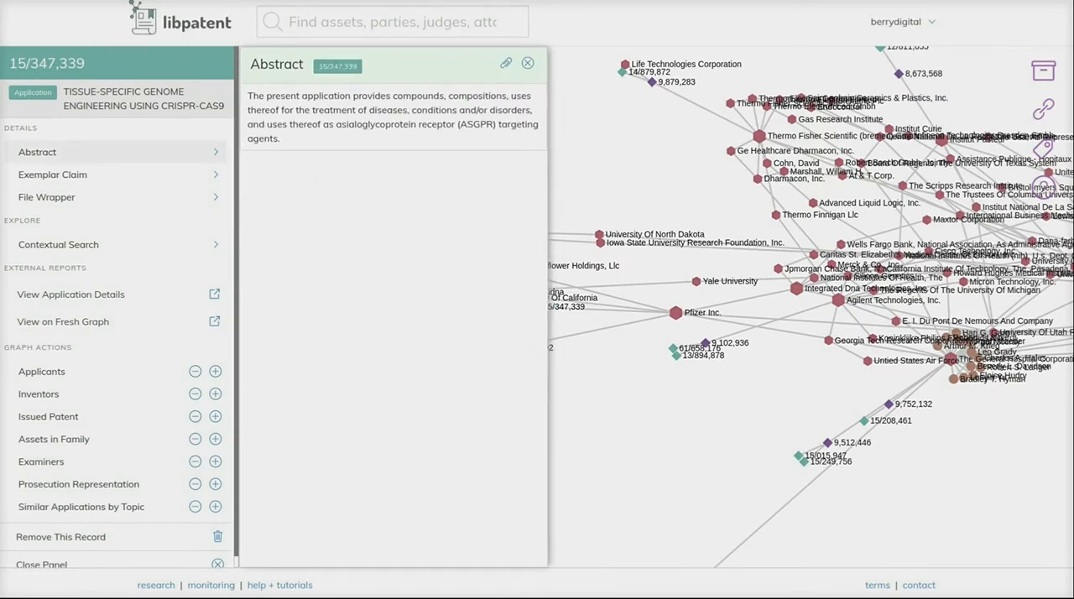
{"action": "left_click", "coordinate": [67, 197]}
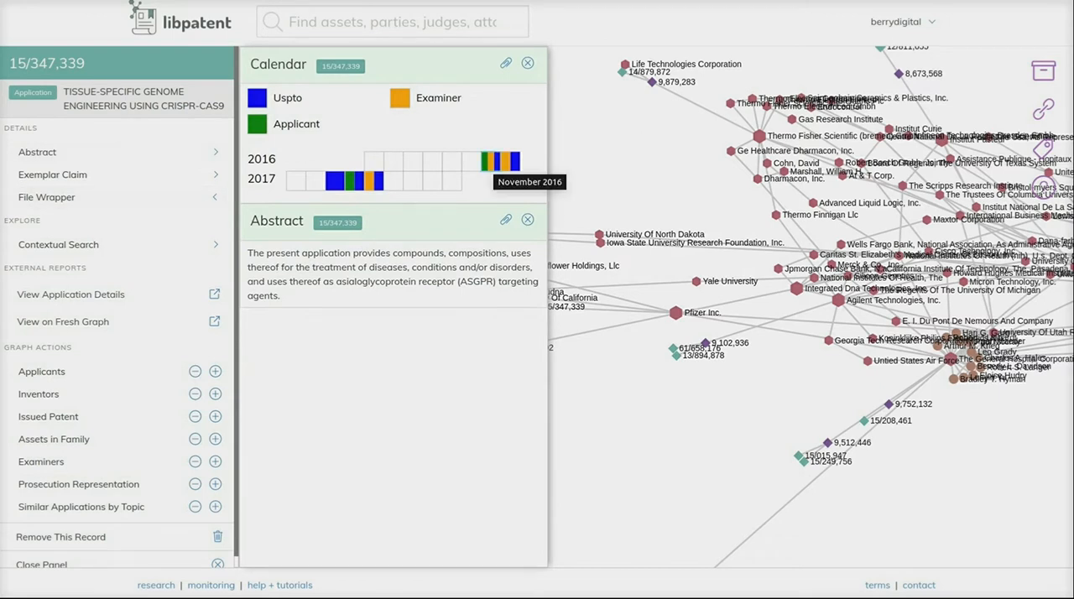
{"action": "left_click", "coordinate": [527, 63]}
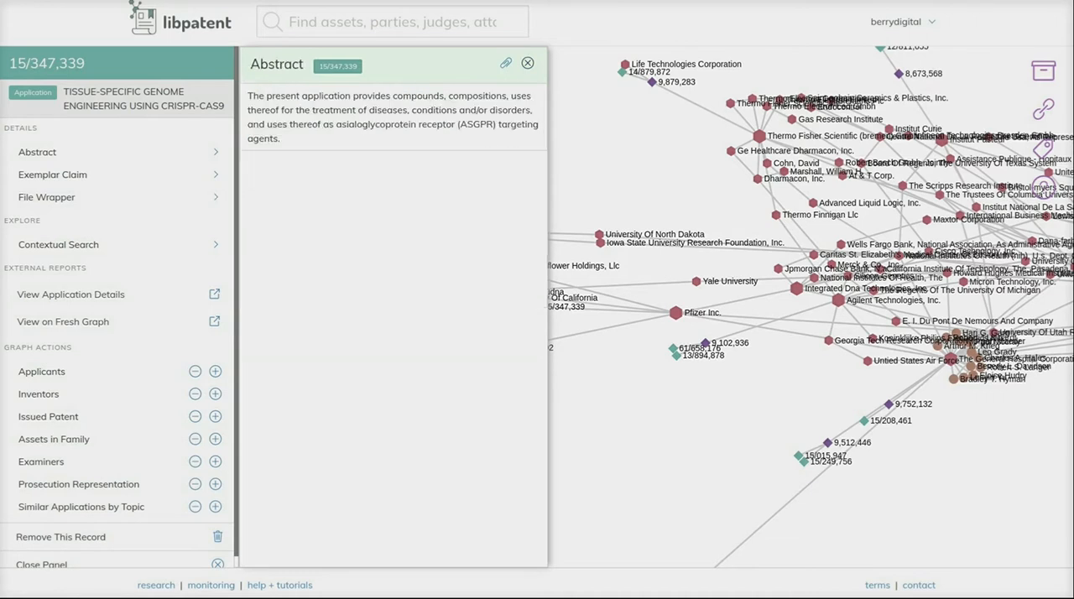
{"action": "left_click", "coordinate": [527, 63]}
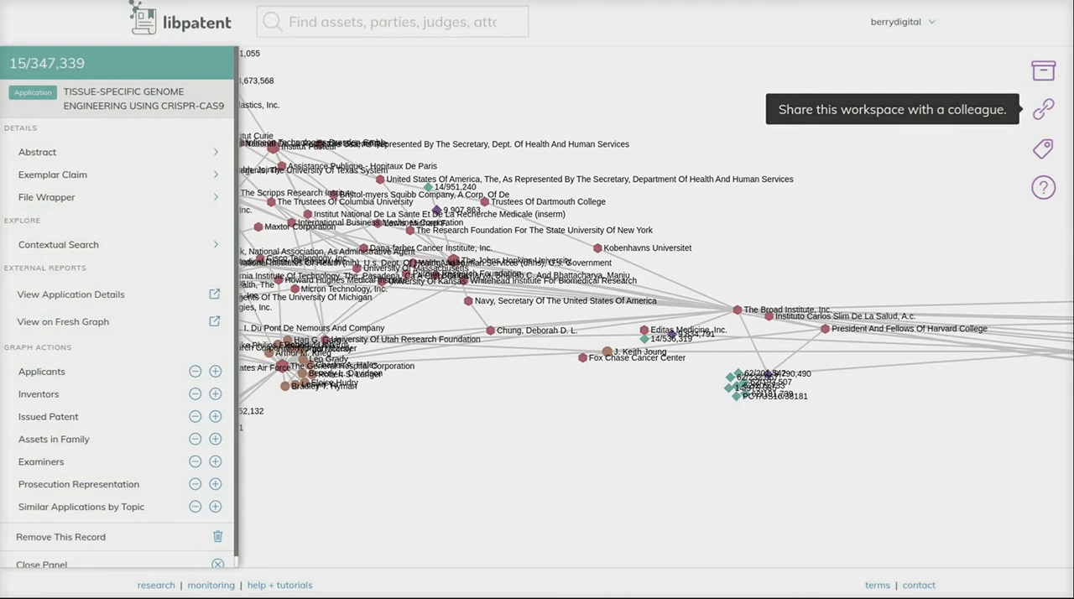
- Generate a shareable link for the workspace, copy it and close the sharing dialog
{"action": "left_click", "coordinate": [1043, 109]}
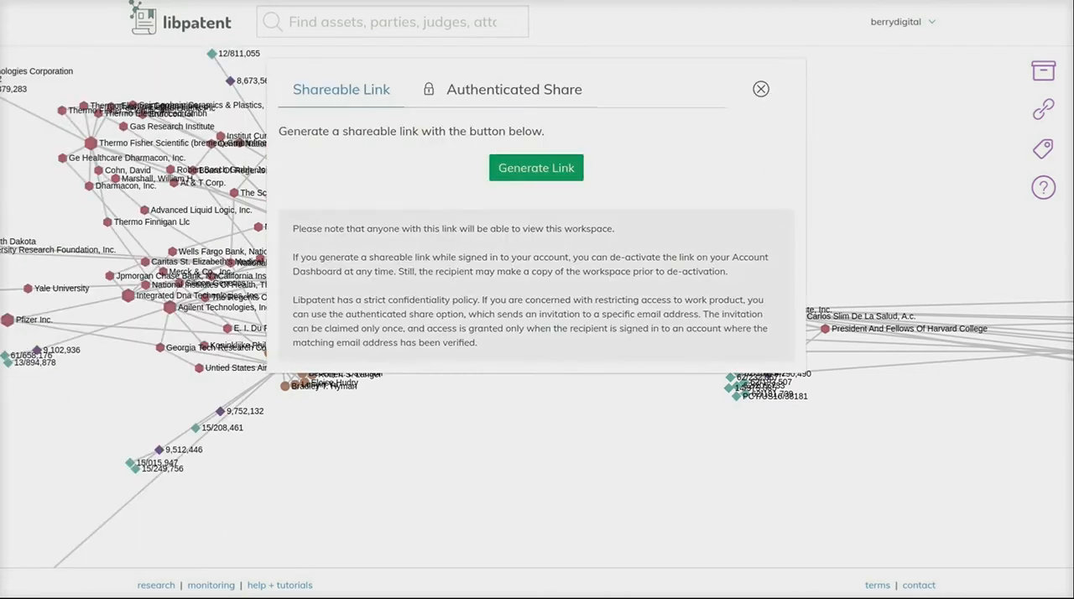
{"action": "left_click", "coordinate": [536, 168]}
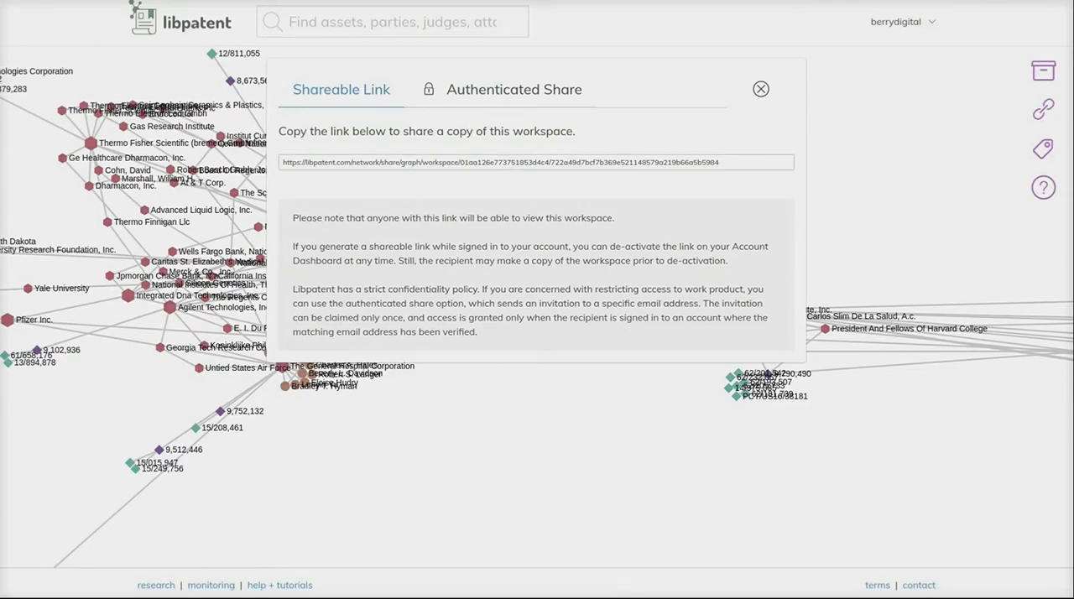
{"action": "left_click", "coordinate": [537, 163]}
{"action": "left_click_drag", "start_coordinate": [720, 163], "coordinate": [282, 163]}
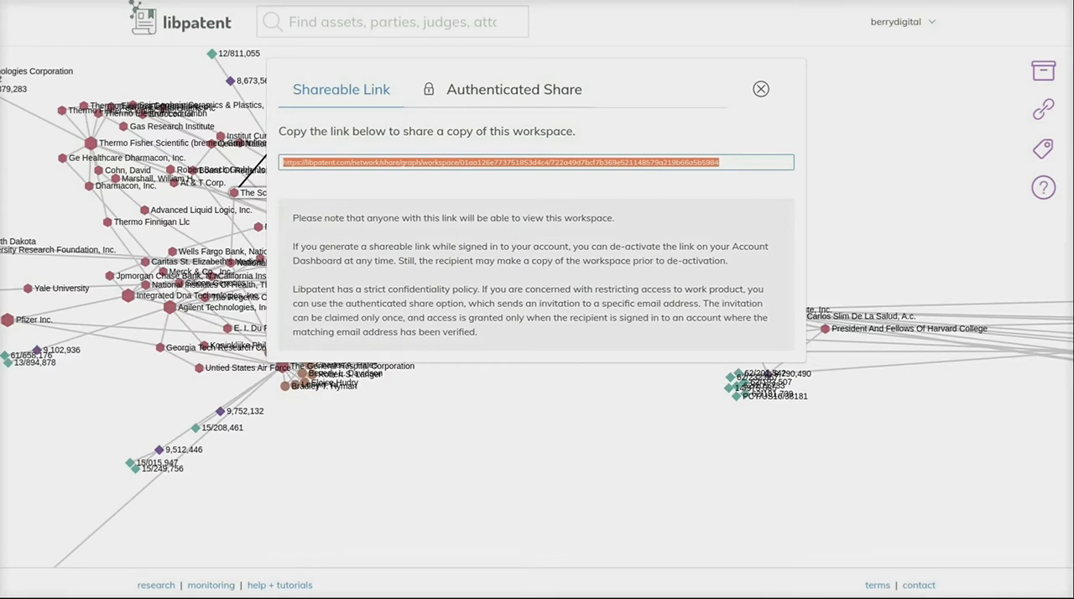
{"action": "right_click", "coordinate": [458, 159]}
{"action": "left_click", "coordinate": [486, 164]}
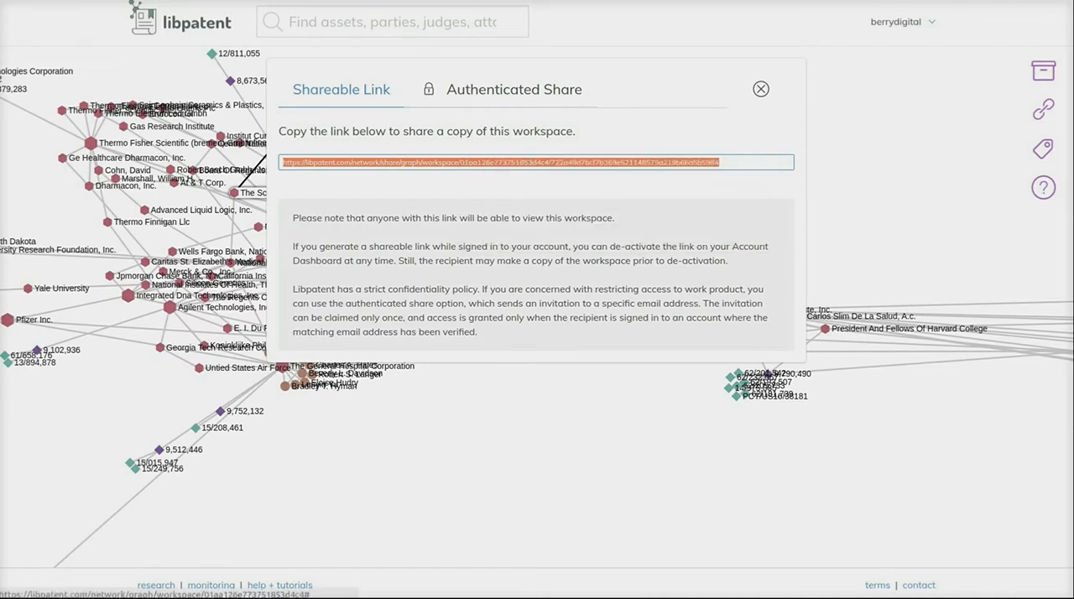
{"action": "left_click", "coordinate": [761, 89]}
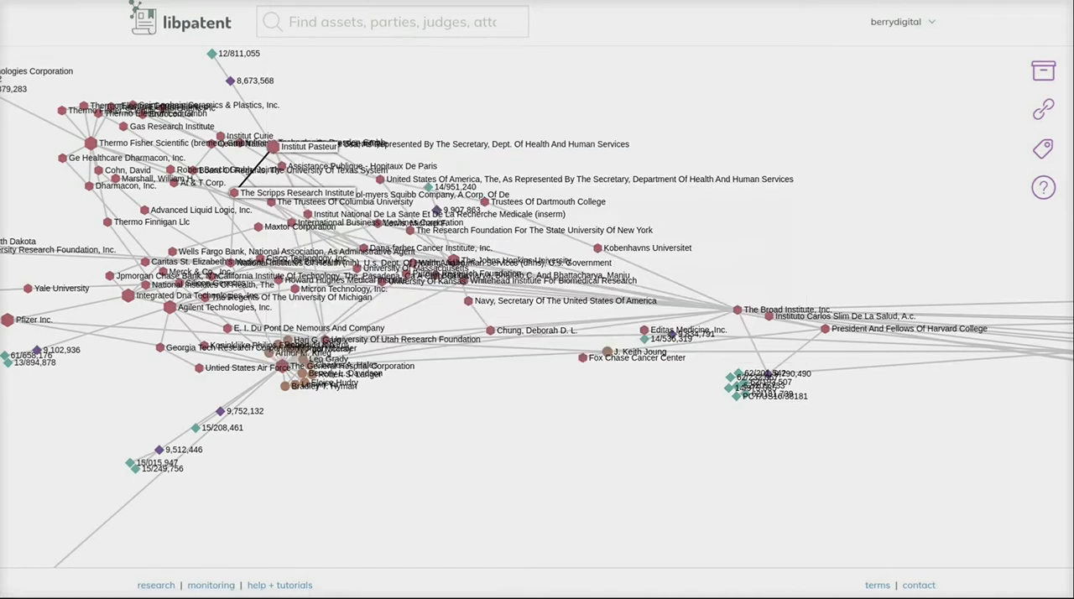